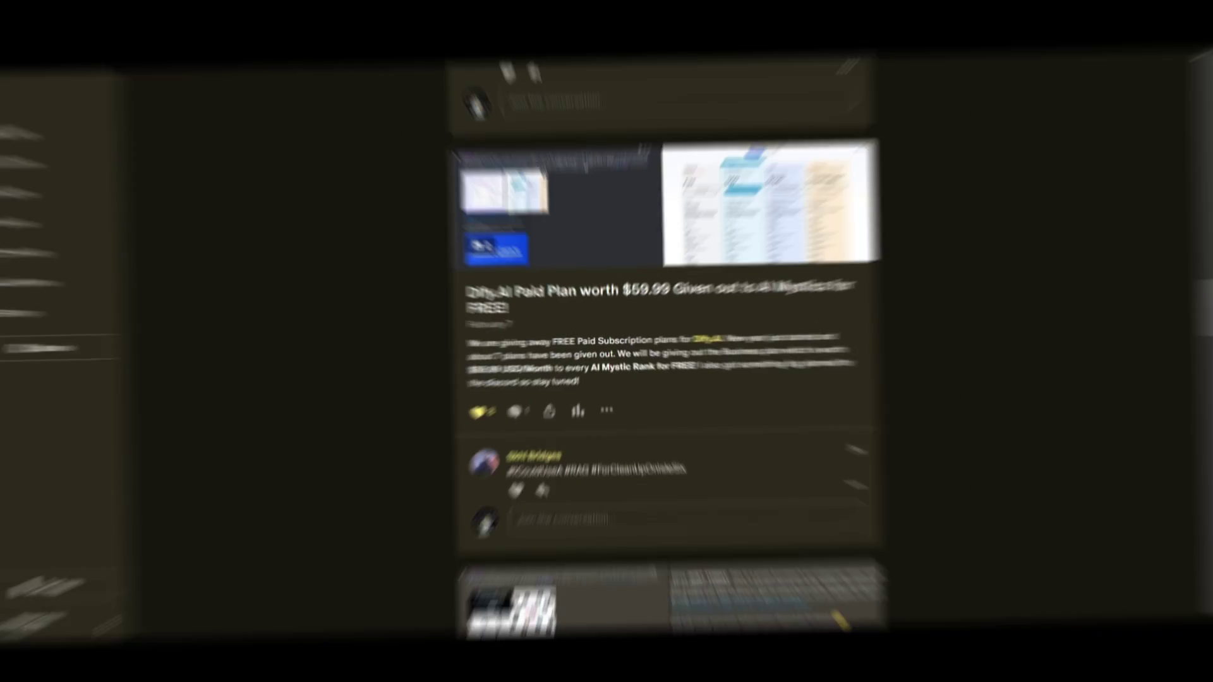
- View both images of the Dify.AI paid plan post, including the pricing table
click(604, 233)
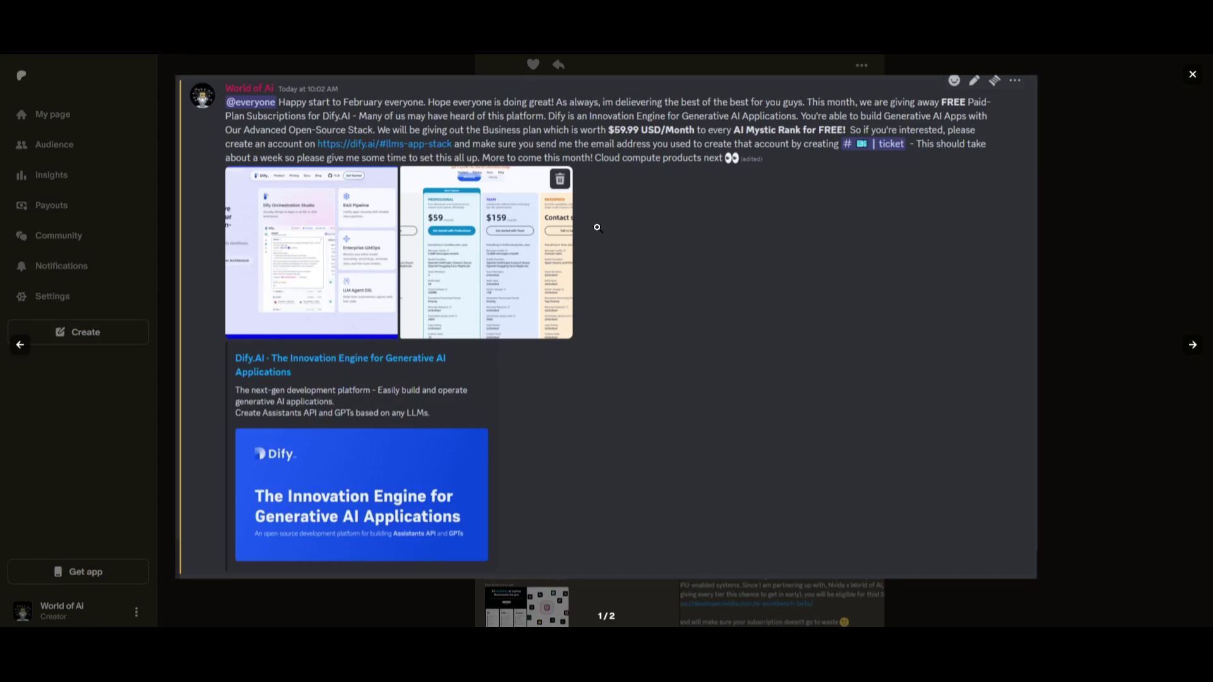
click(1193, 344)
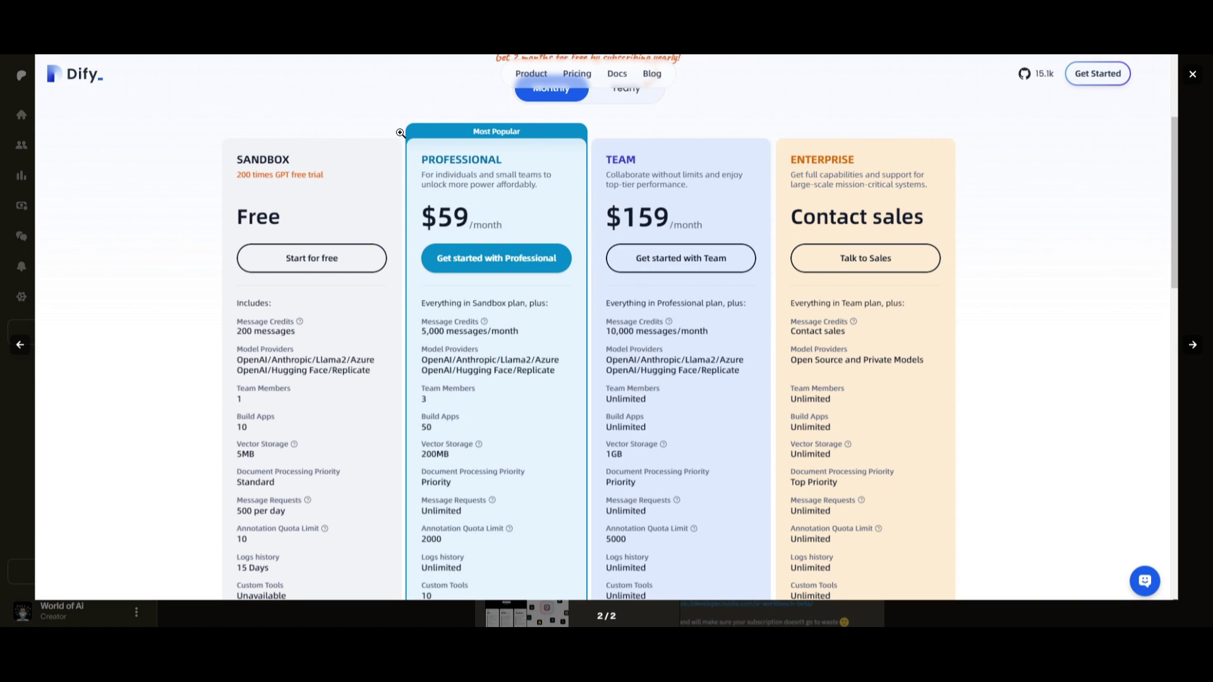
click(1194, 251)
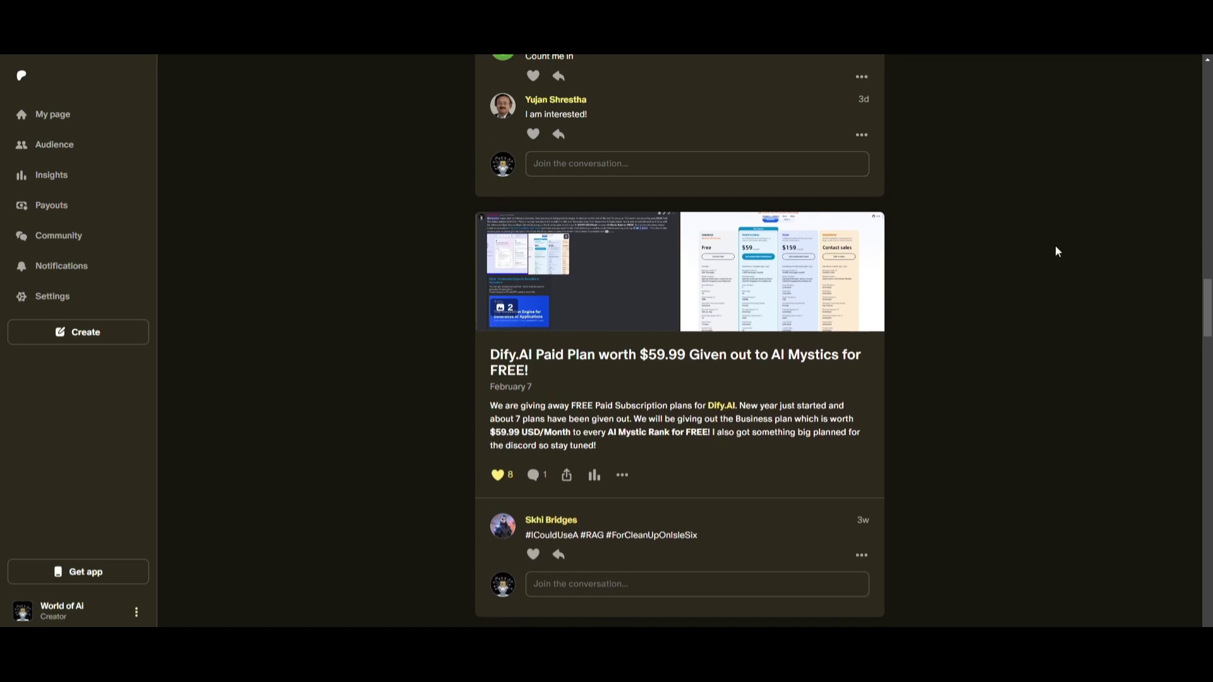
- View the full announcement image in the AnythingLLM Subscription post dated February 26
scroll(951, 274, up, 3)
scroll(948, 284, up, 5)
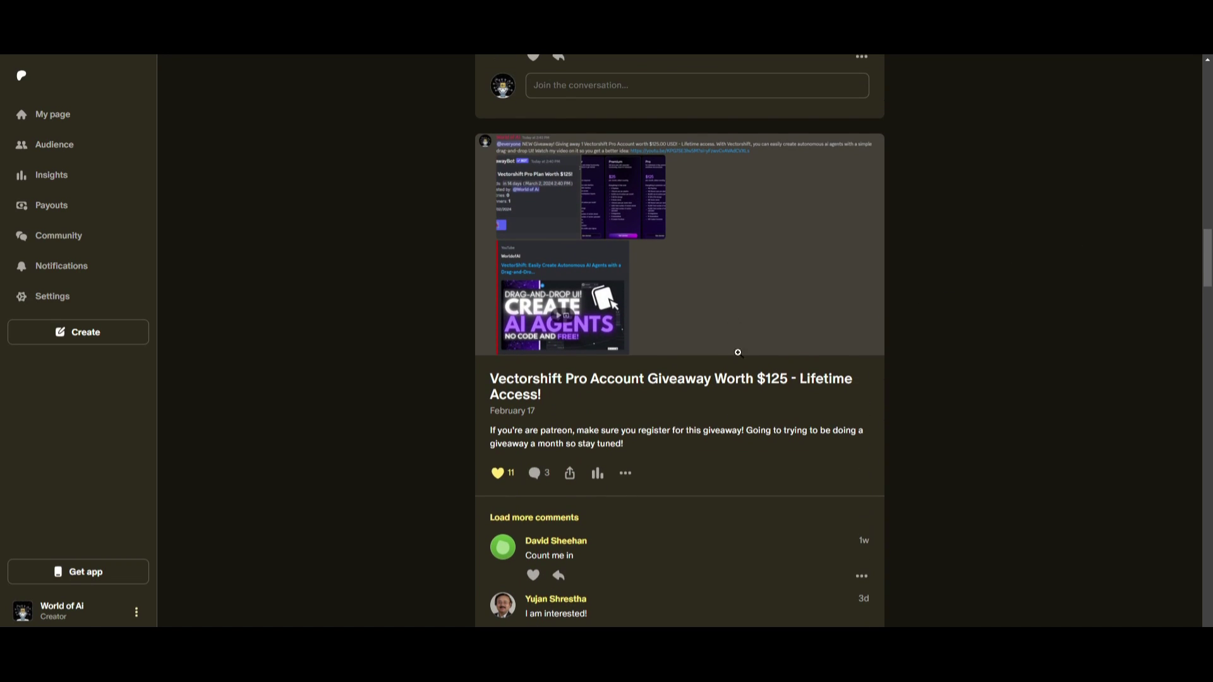
scroll(803, 391, up, 10)
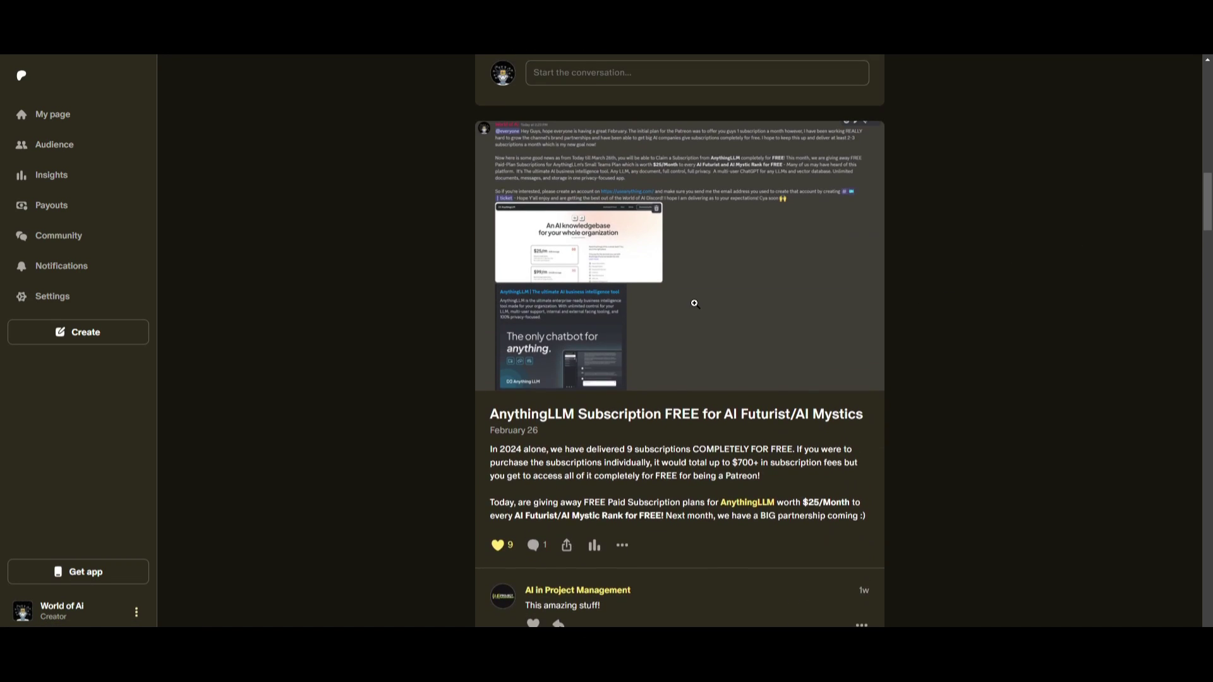
click(691, 303)
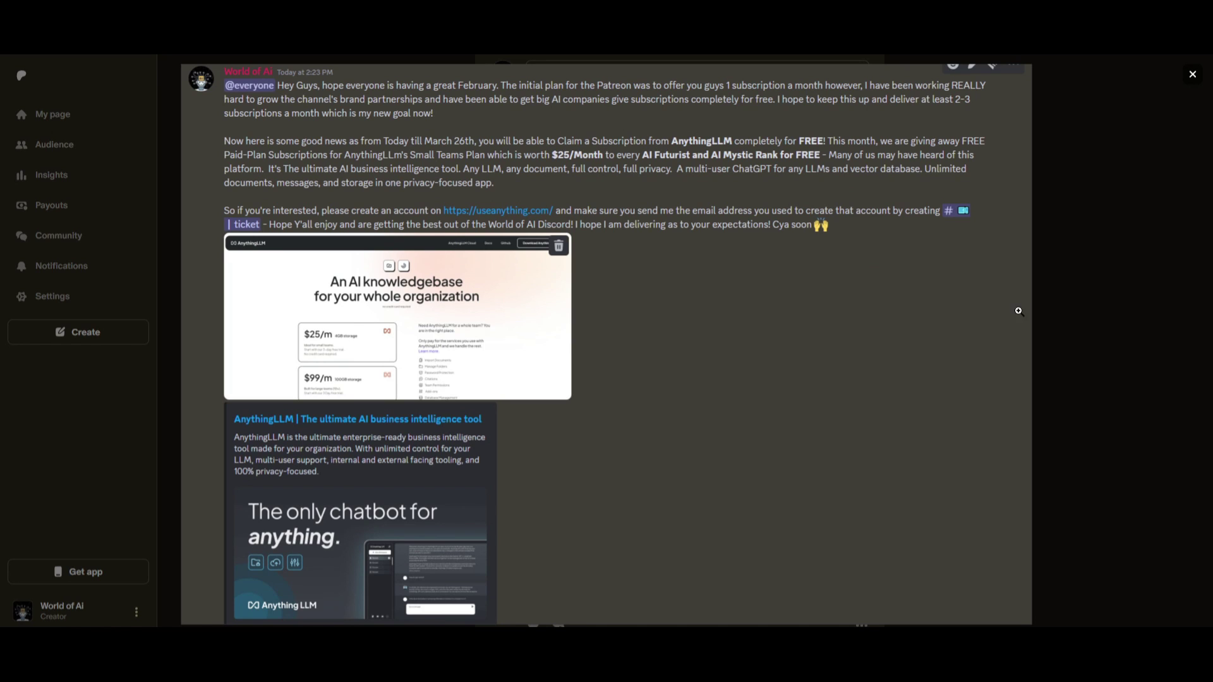
click(1115, 296)
- View the images of the VoiceFlow Professional Plan post through to its features and pricing table
scroll(861, 303, up, 7)
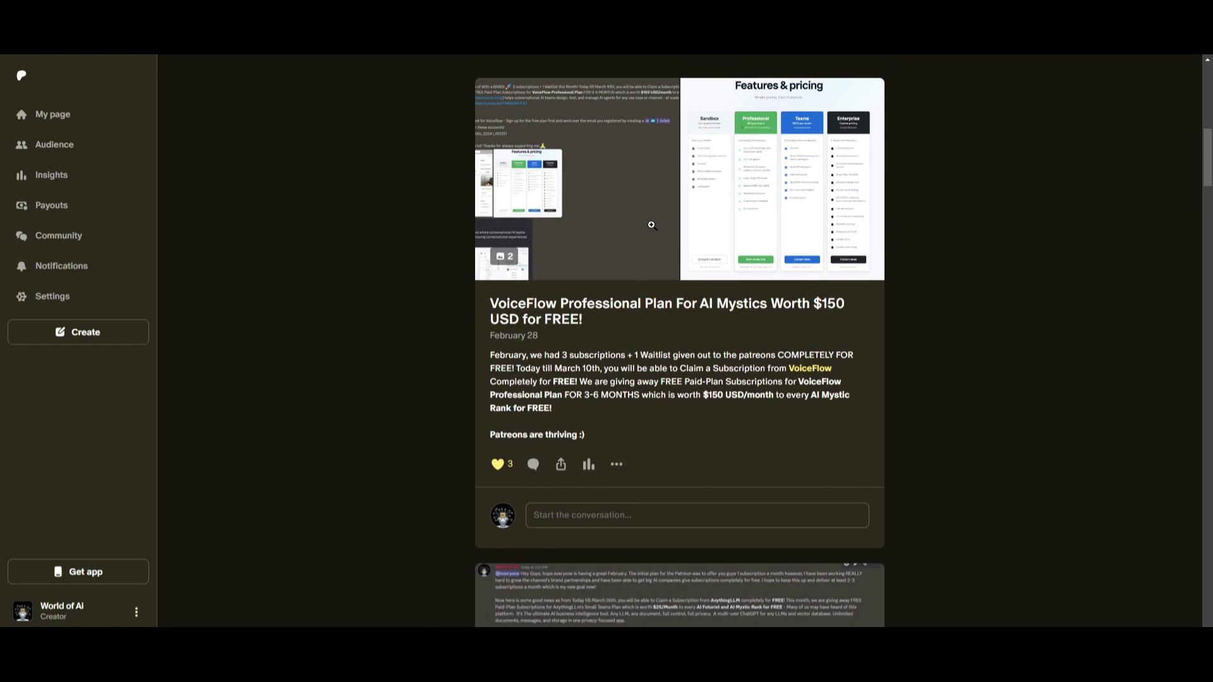
click(652, 225)
click(1198, 345)
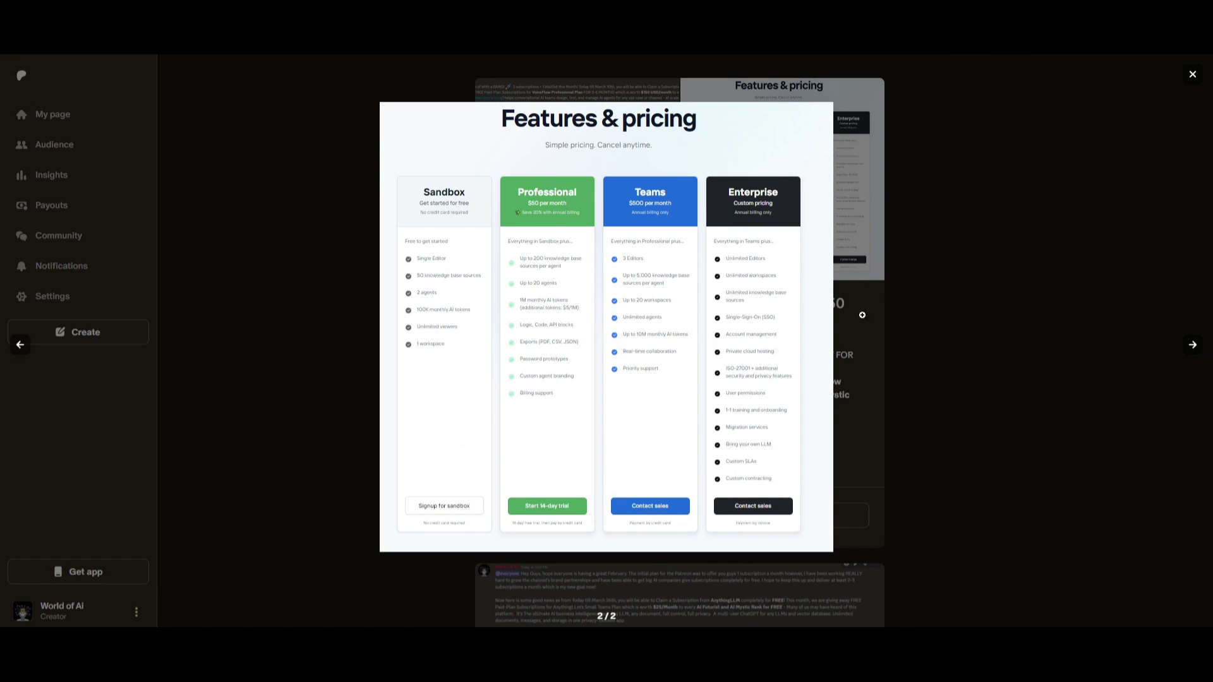
click(998, 288)
- View the images attached to the NVIDIA AI Workbench + AI Portkey post
scroll(910, 404, down, 15)
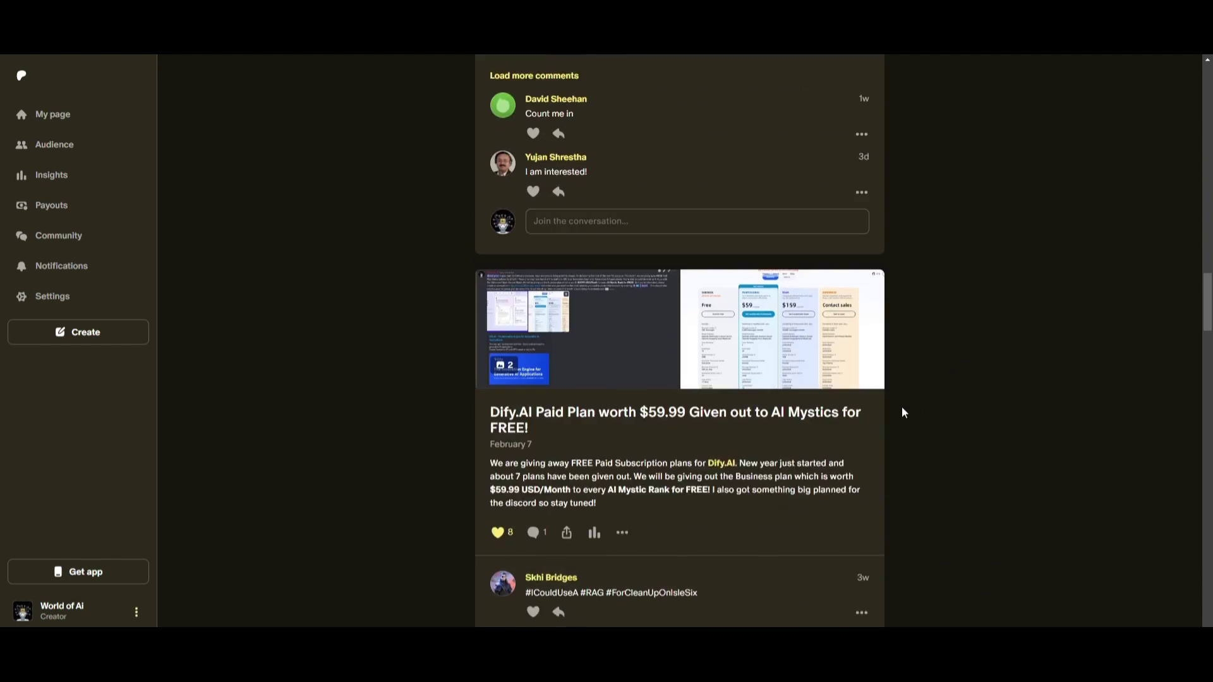
scroll(903, 413, down, 8)
click(623, 273)
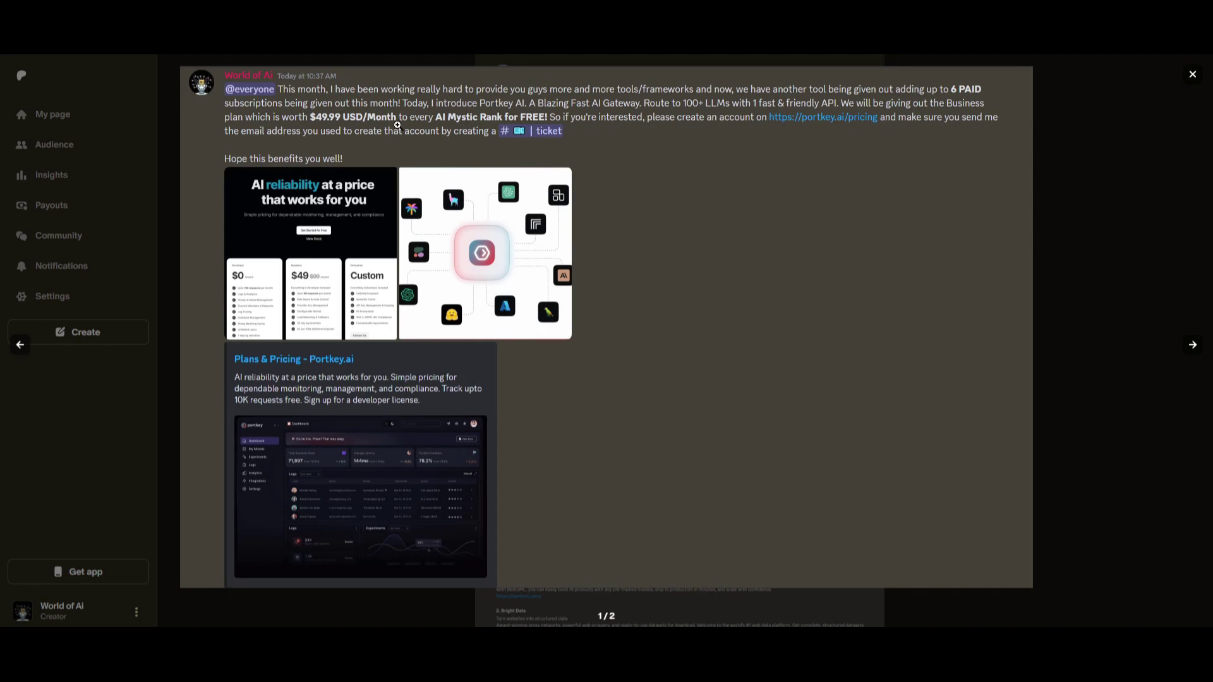
click(1193, 348)
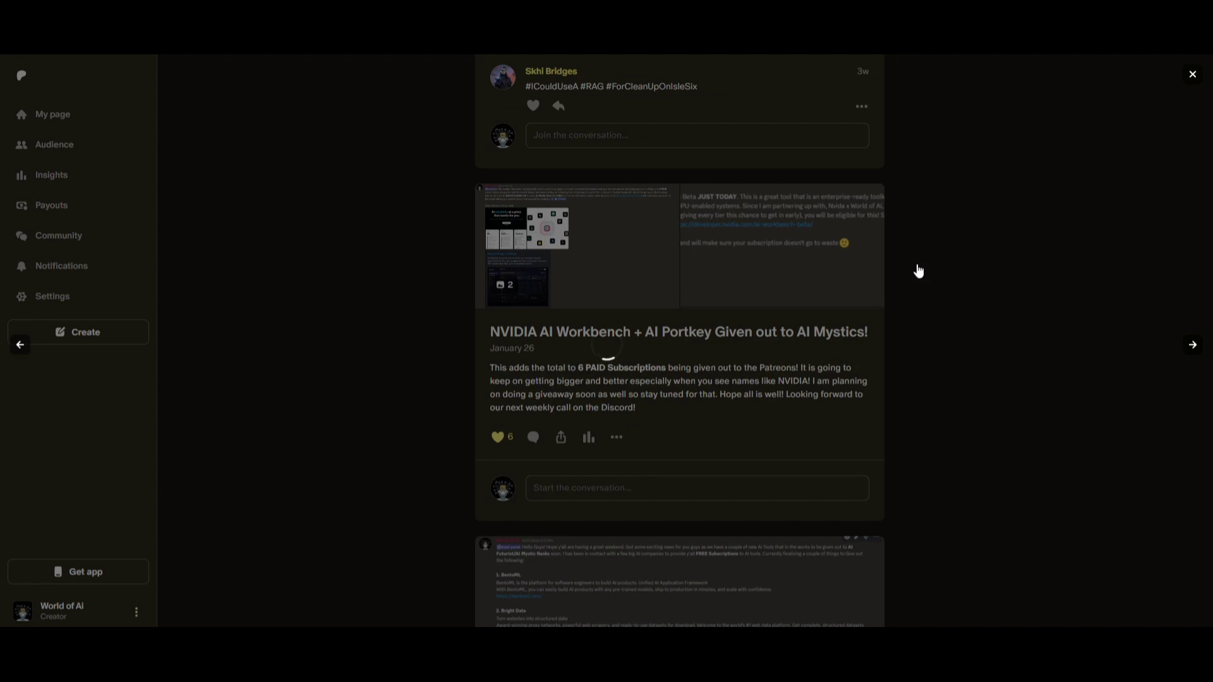
click(1109, 447)
- View the announcement image of the January 23 post about 5 paid subscriptions and look over the posts below it
scroll(771, 443, down, 5)
click(726, 390)
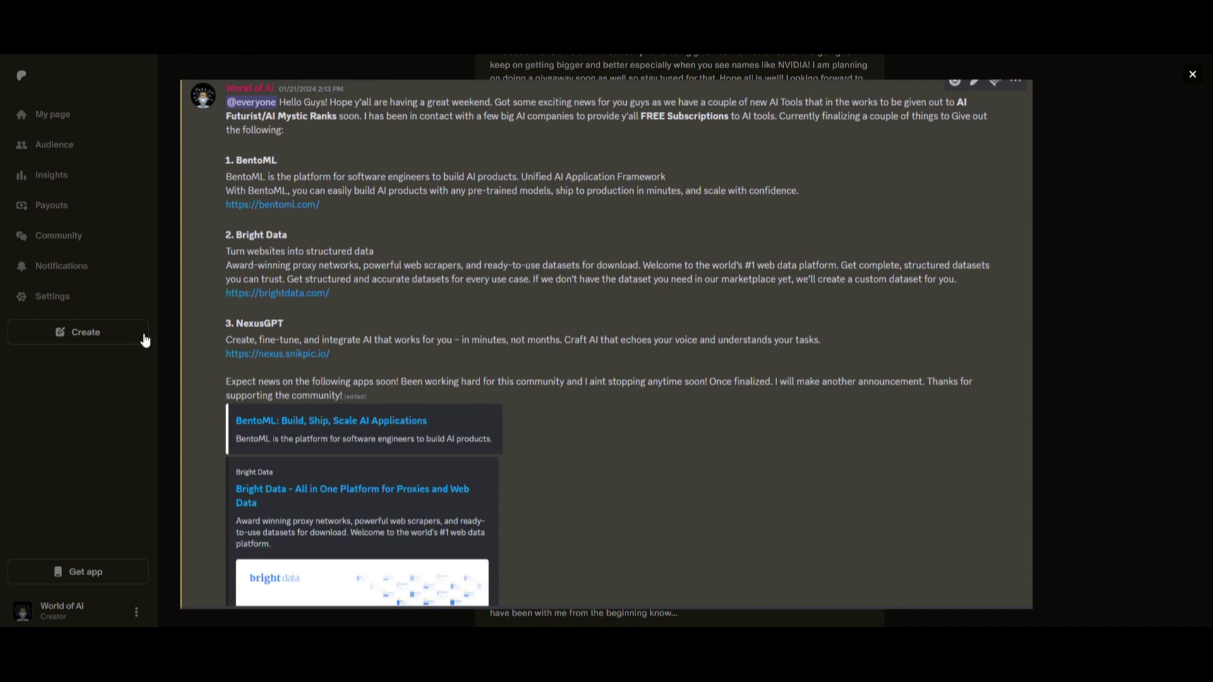
click(1101, 404)
scroll(1002, 415, down, 7)
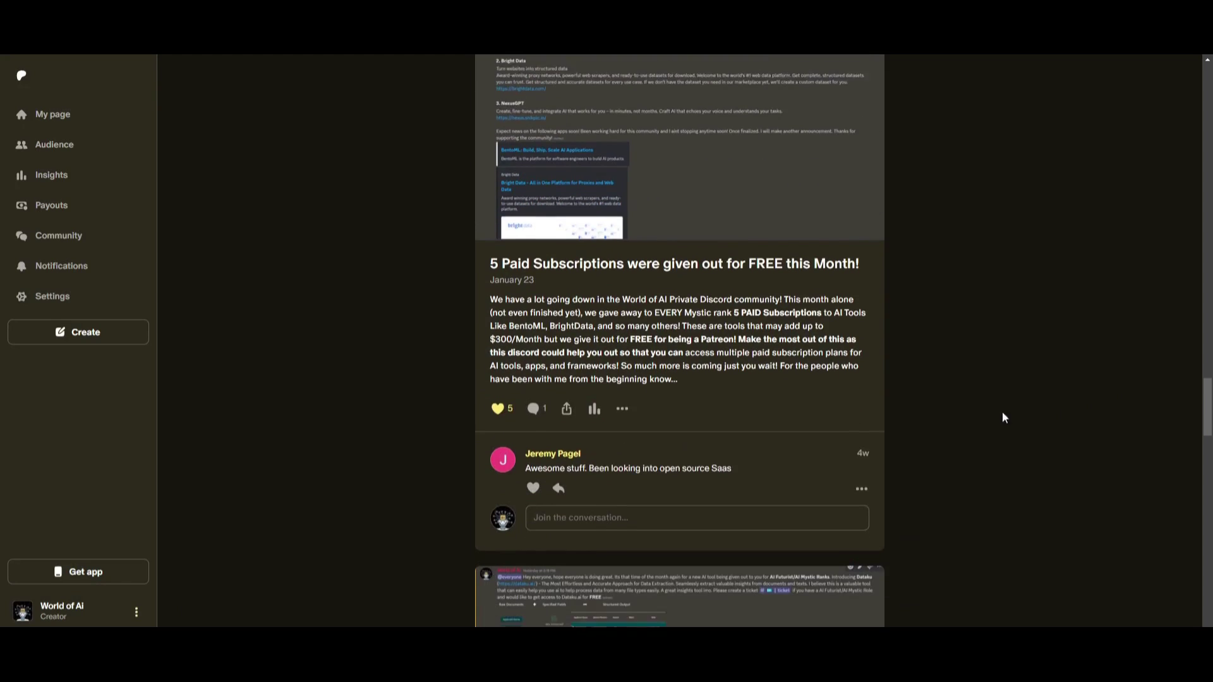
click(708, 352)
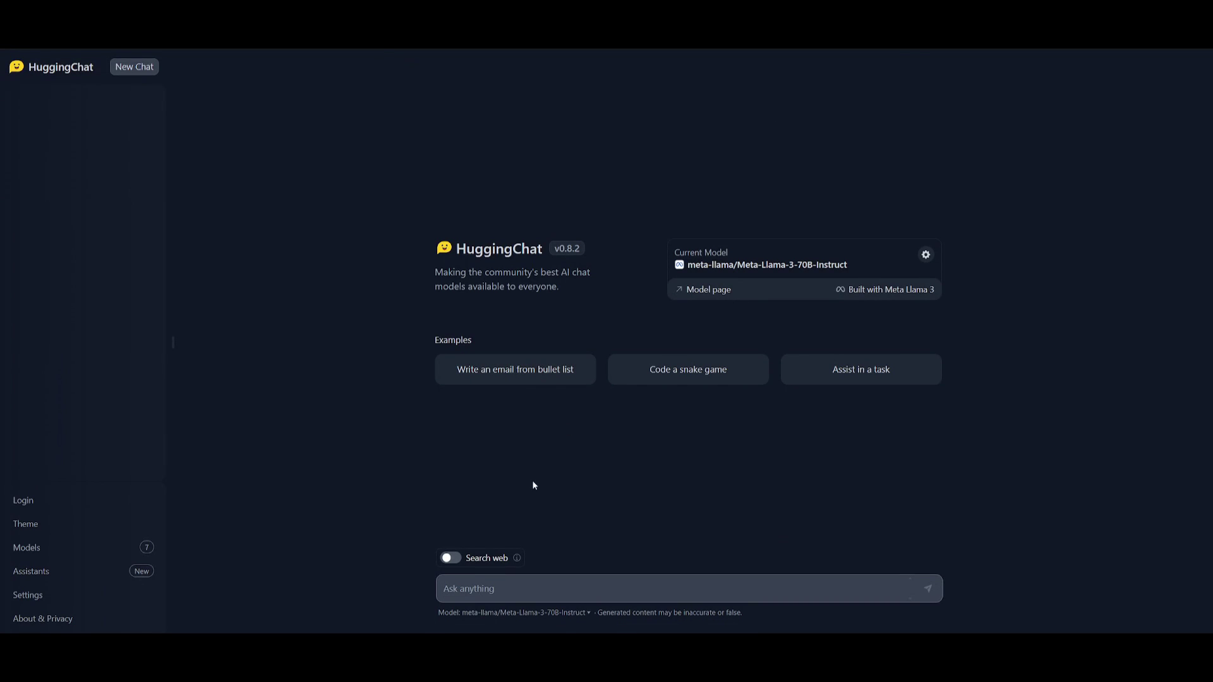
- Submit the prompt "Explain theory of relativity to me like I'm 8 years old." in the Meta Llama3 8B Space
text(Explain theory of relativity to me like I'm 8 years old.)
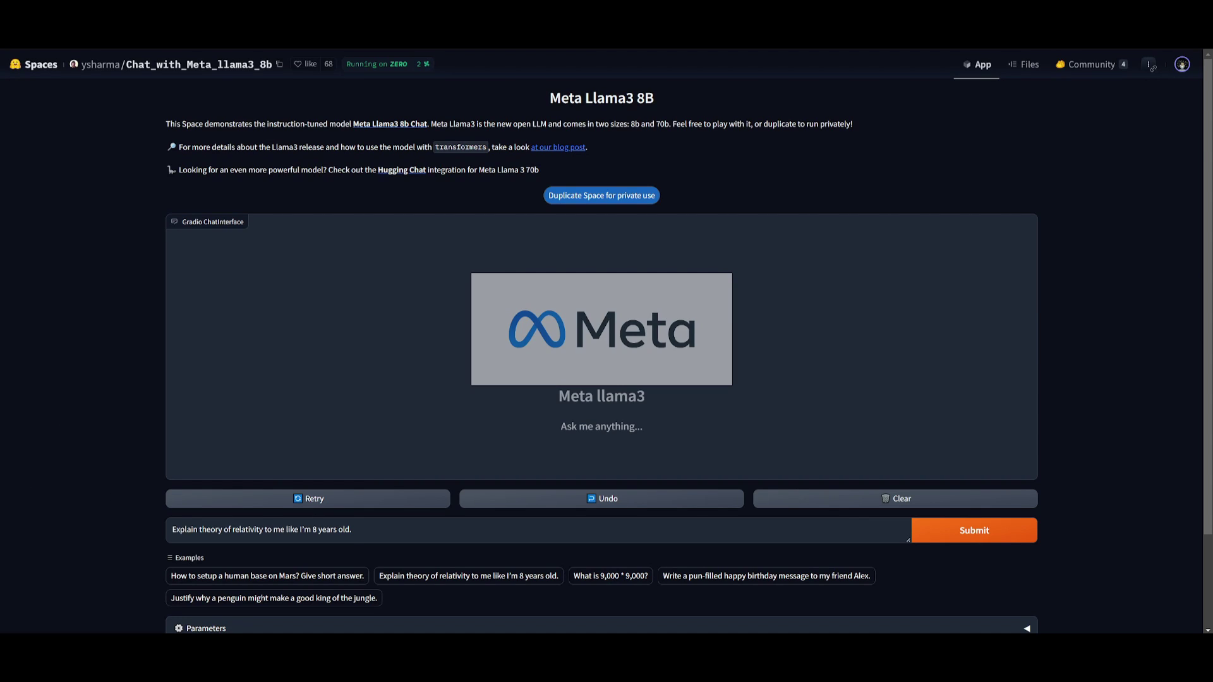
click(939, 539)
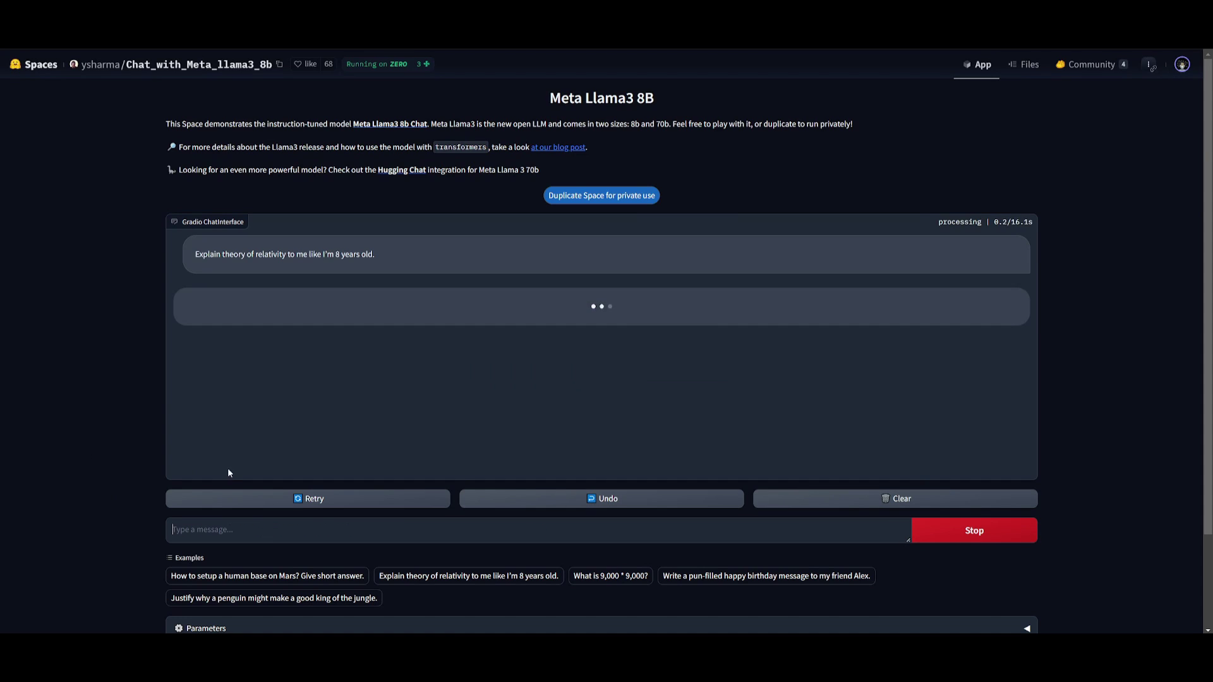
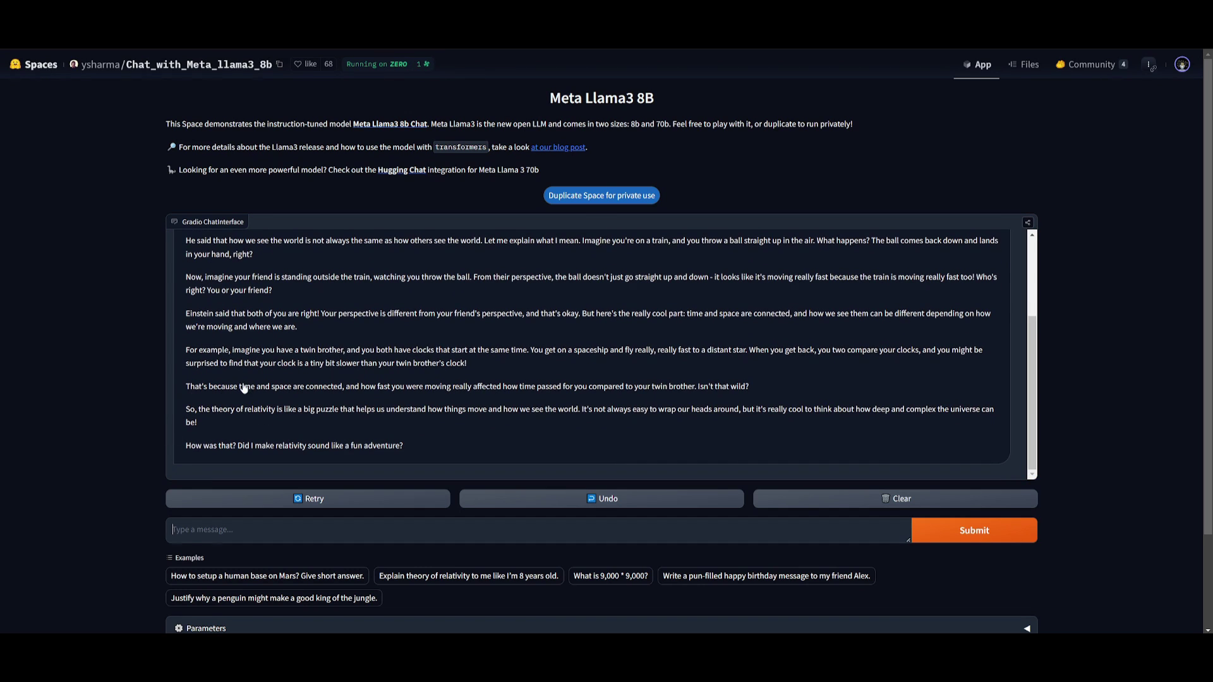
- Read through the Llama3 8B explanation of the theory of relativity from beginning to end
scroll(245, 389, up, 3)
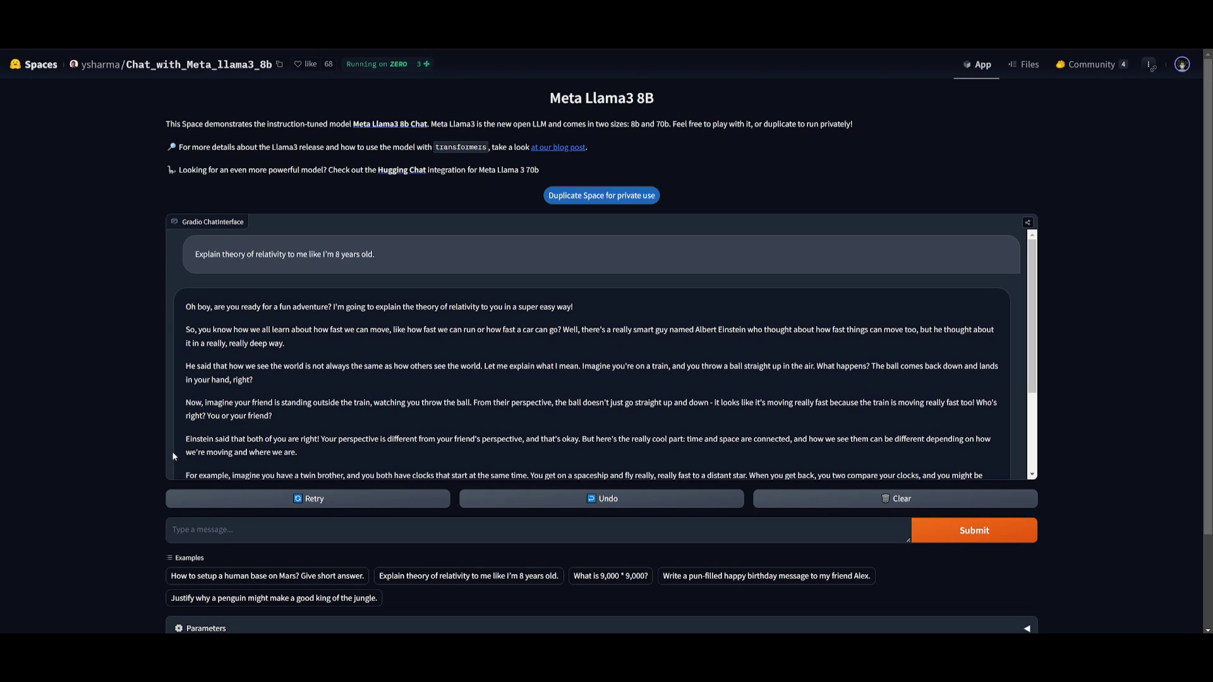
scroll(232, 431, down, 1)
scroll(231, 431, down, 3)
scroll(223, 370, up, 2)
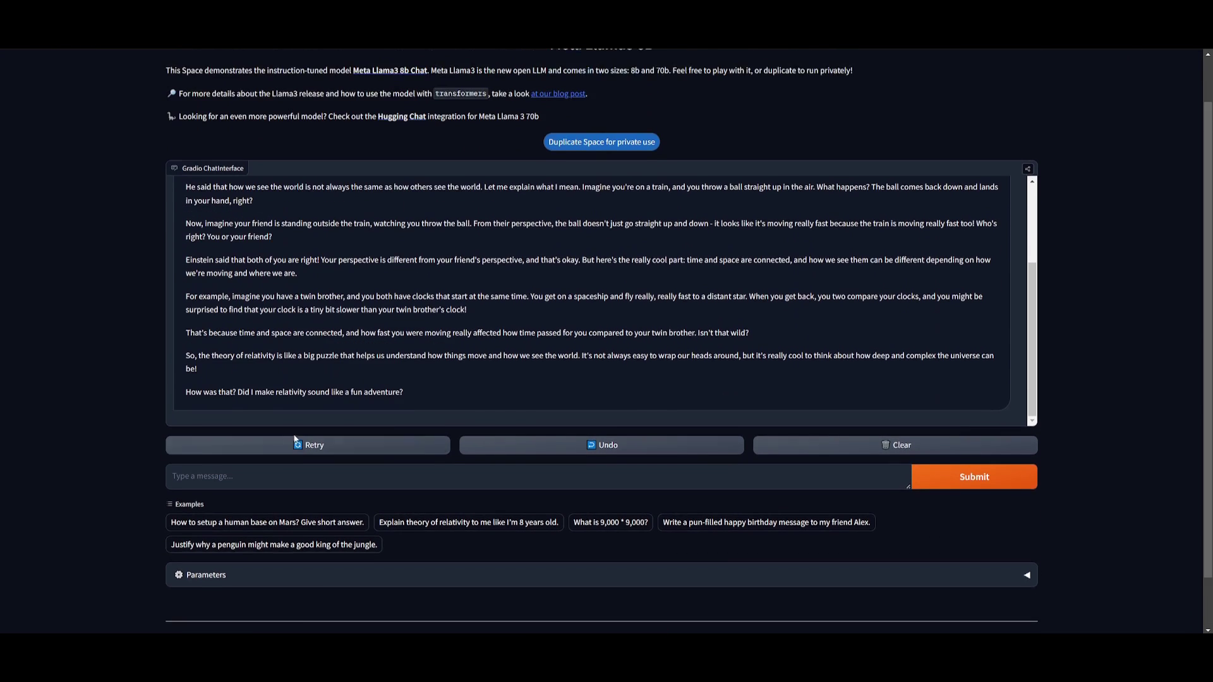
scroll(247, 413, up, 3)
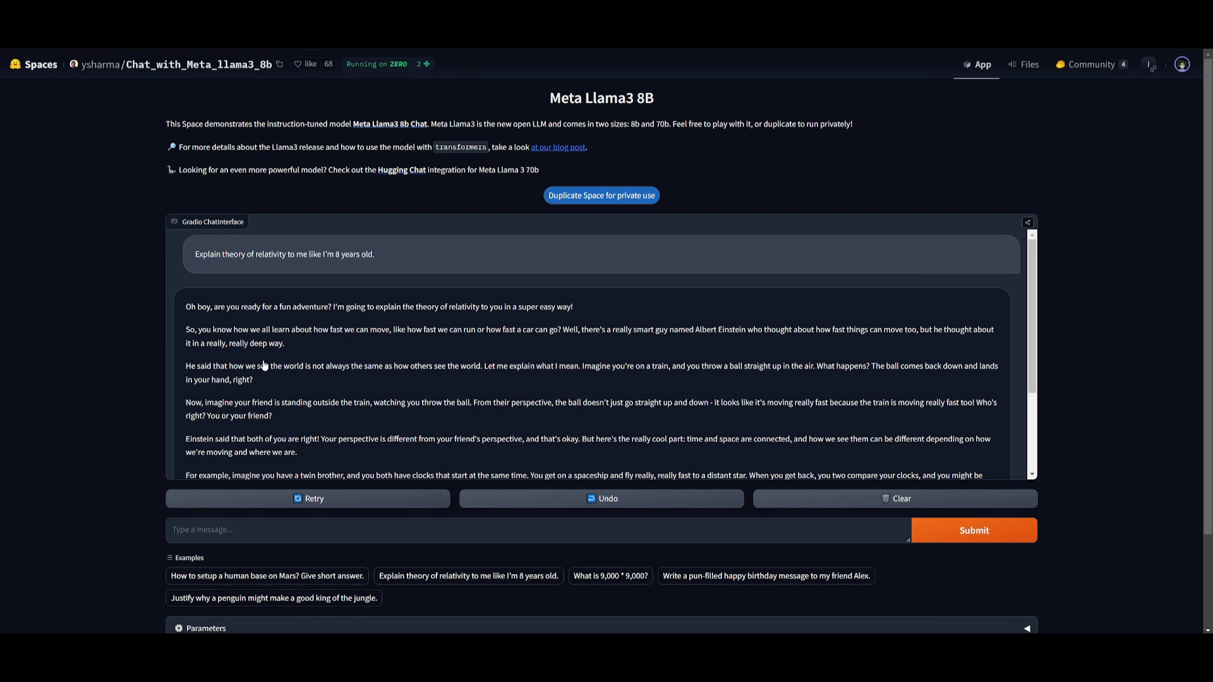
scroll(155, 352, down, 1)
scroll(234, 310, down, 1)
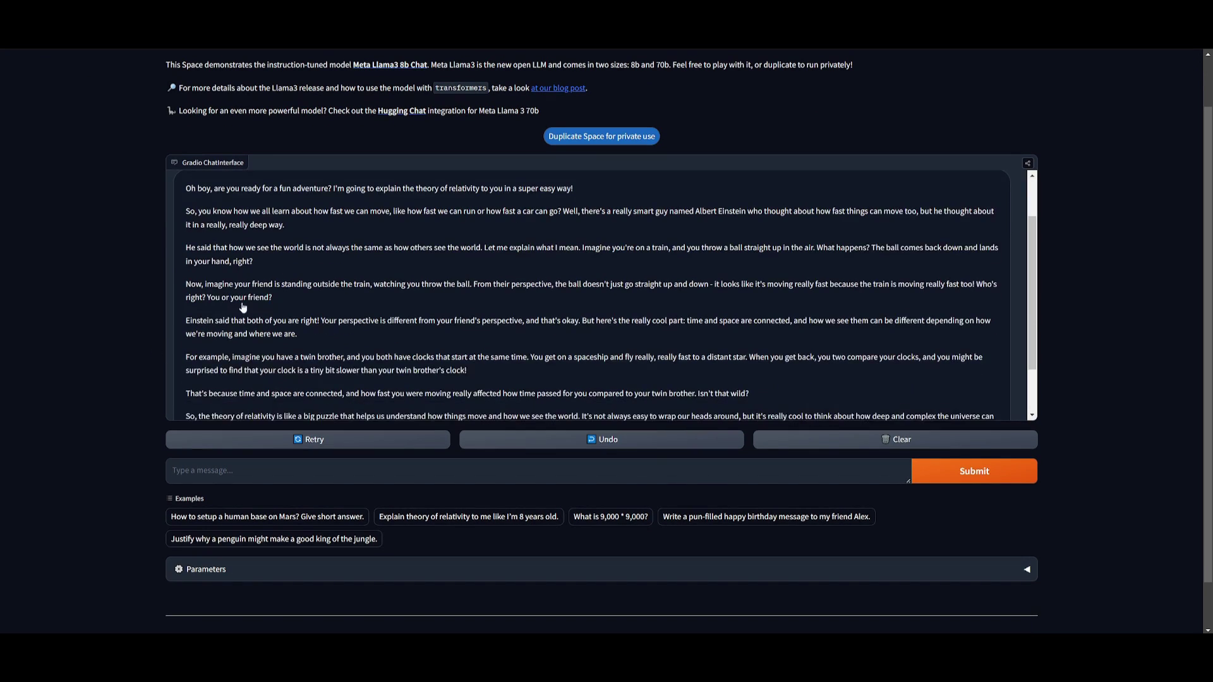
scroll(232, 224, up, 1)
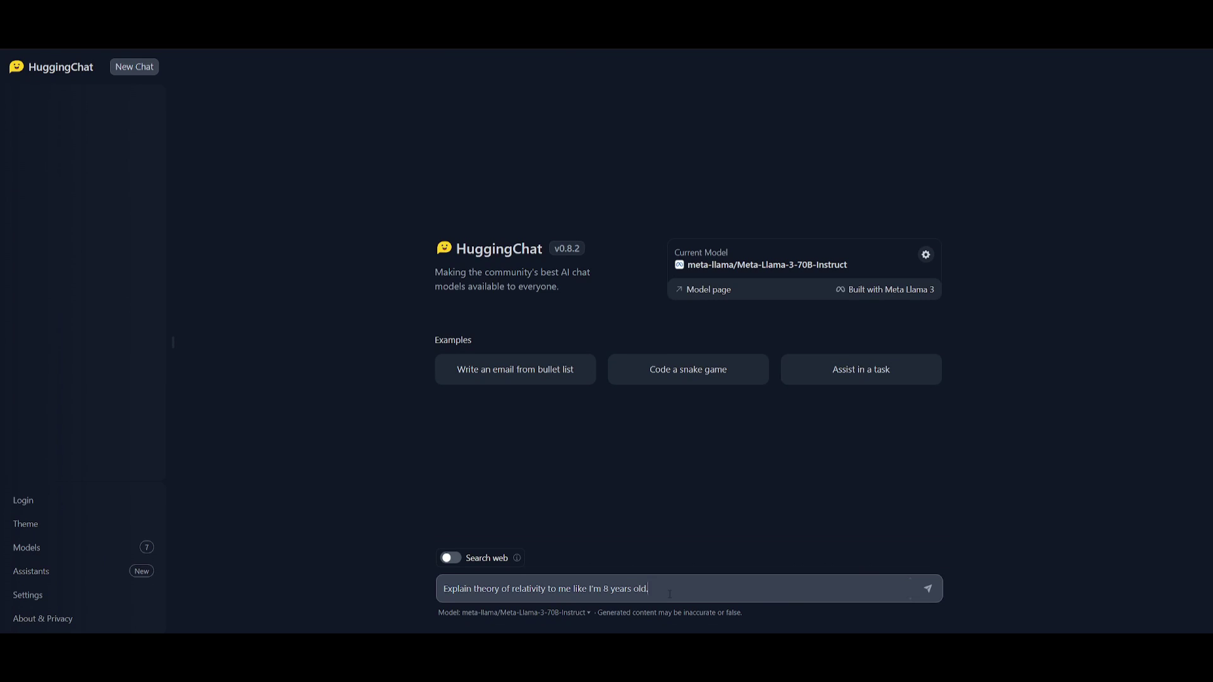
- Send the same relativity prompt to Meta-Llama-3-70B-Instruct in HuggingChat and compare its answer with the 8B Space's answer
key(Return)
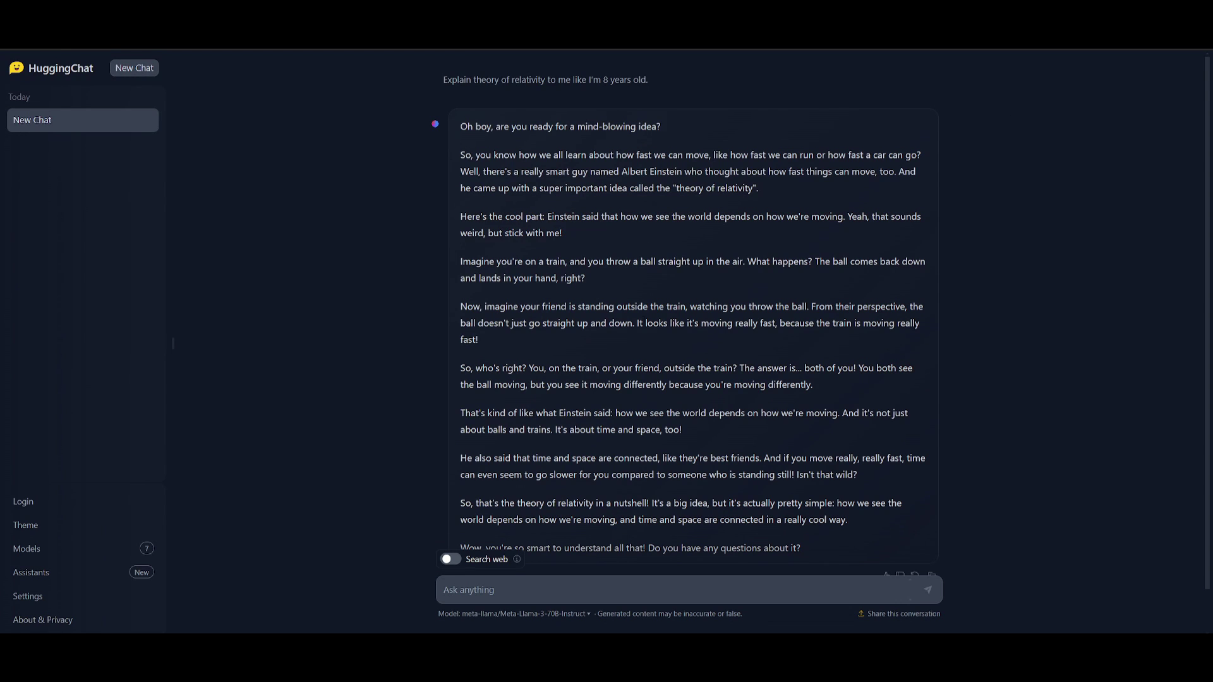
scroll(567, 301, down, 1)
scroll(566, 303, up, 1)
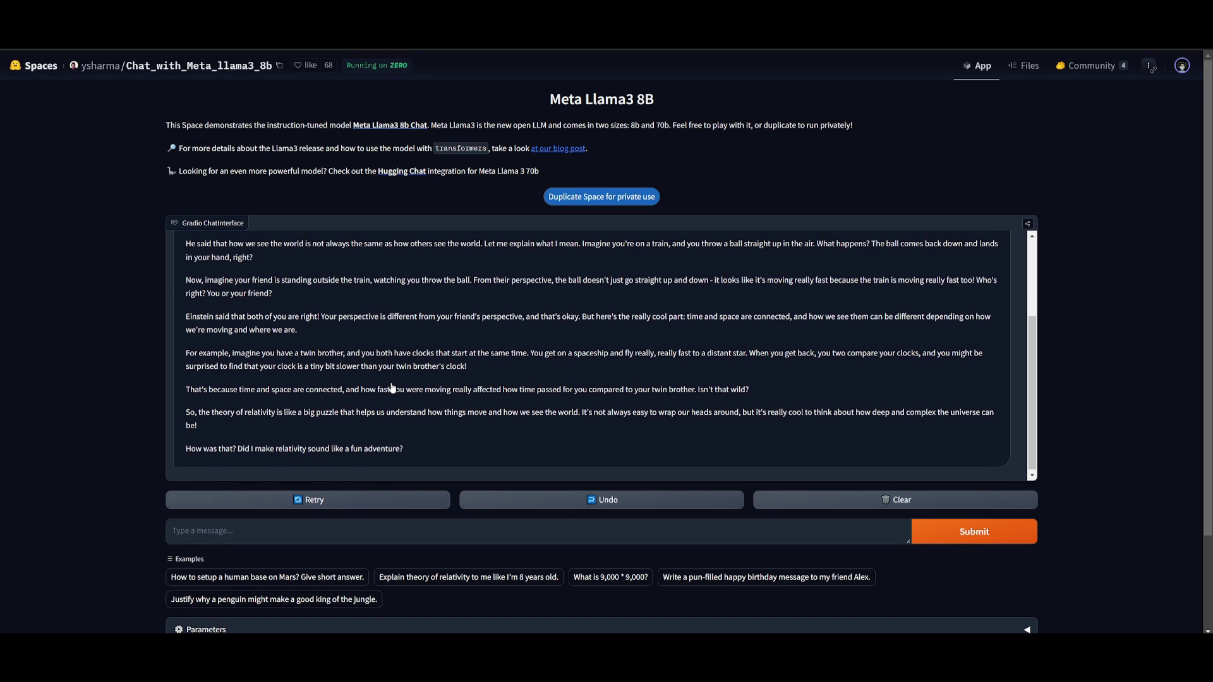
scroll(368, 405, up, 2)
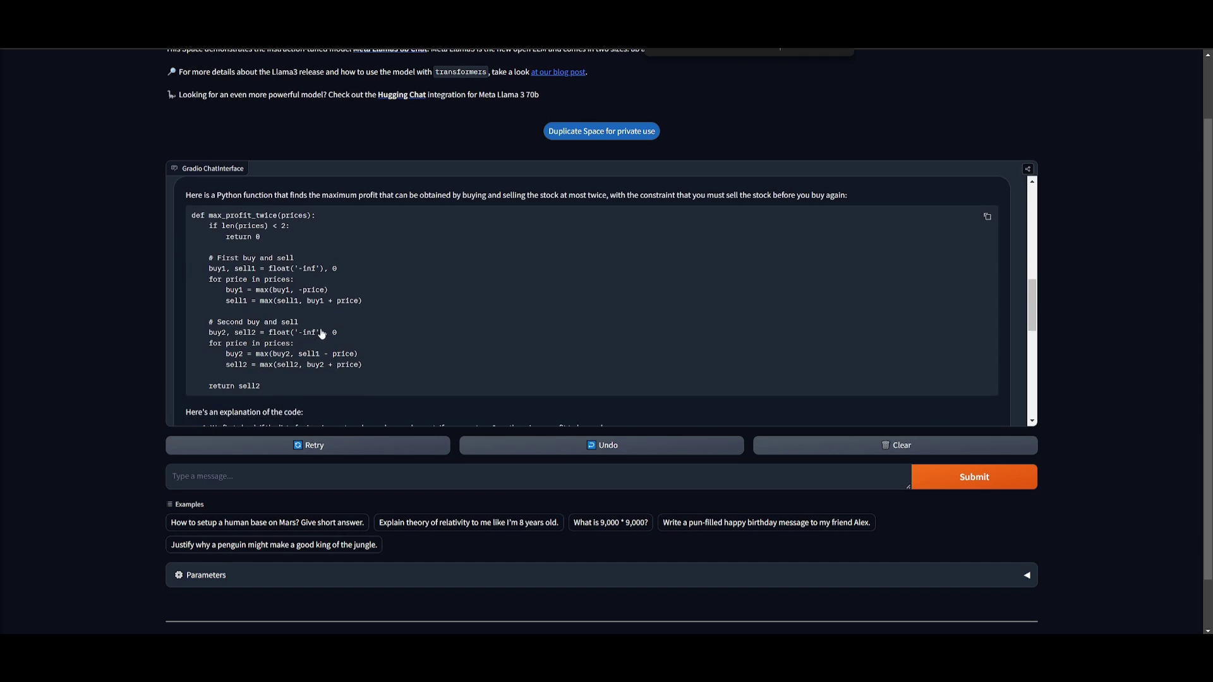
- Read the explanation of the max_profit_twice Python function and the answer to "So what is the profit?"
scroll(322, 333, down, 5)
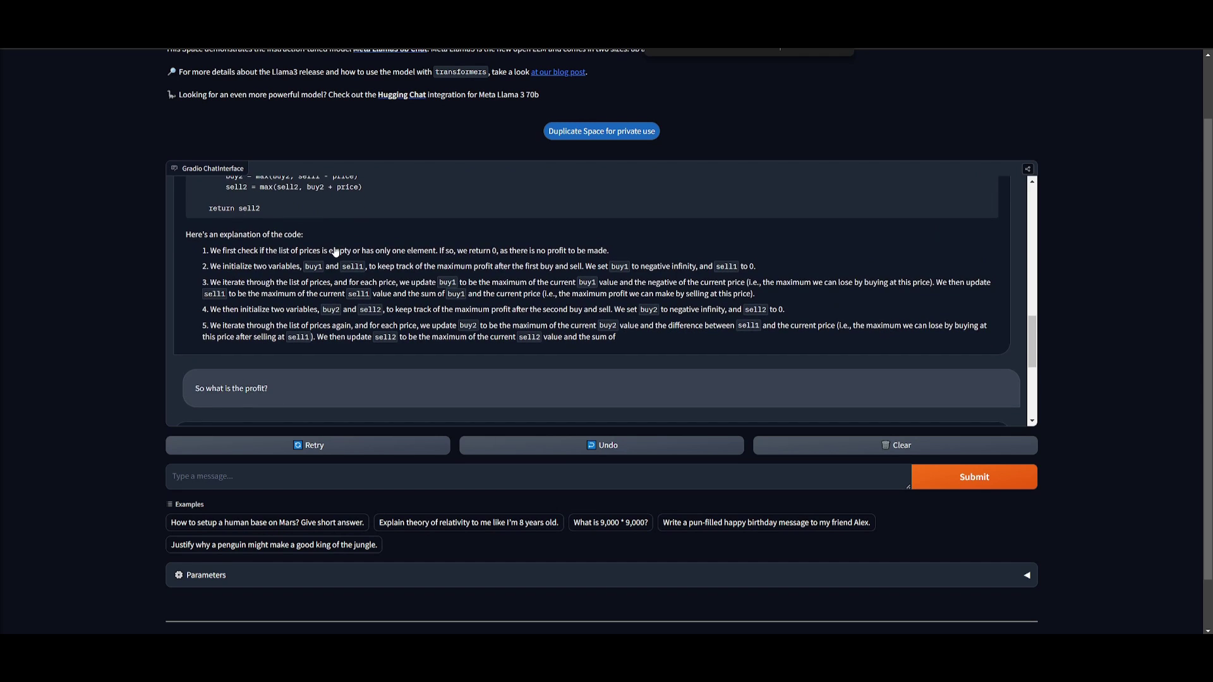
scroll(373, 287, down, 2)
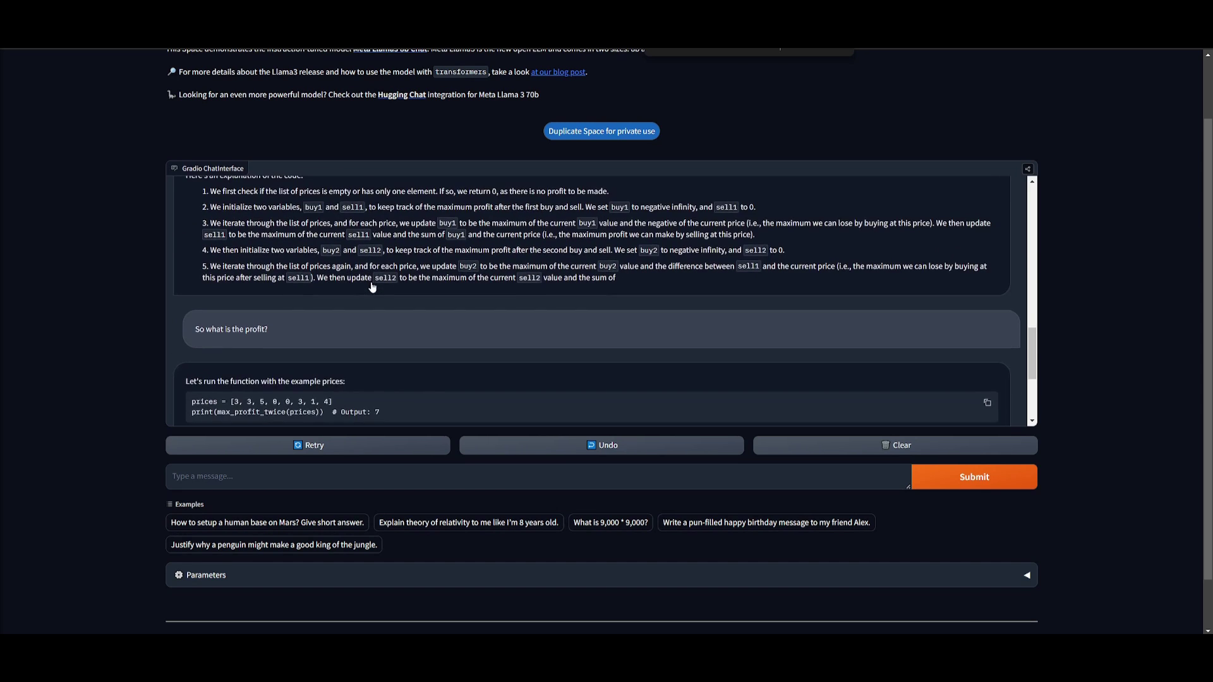
scroll(372, 287, down, 2)
scroll(334, 301, down, 2)
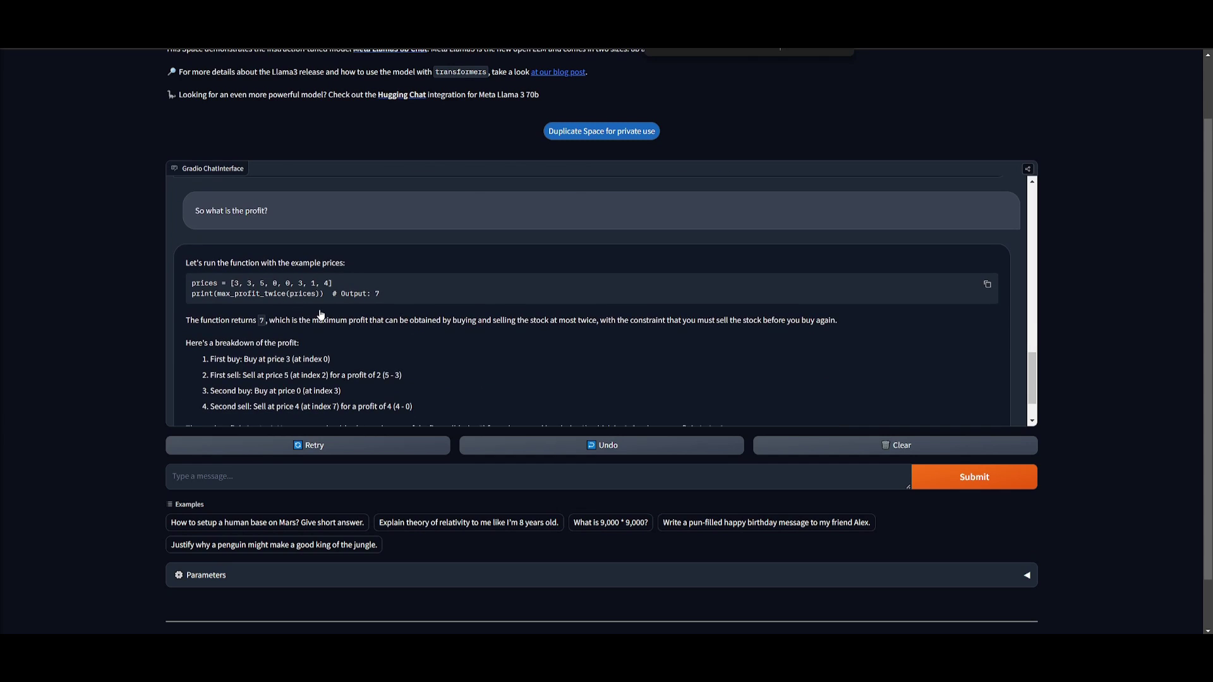
scroll(320, 314, down, 2)
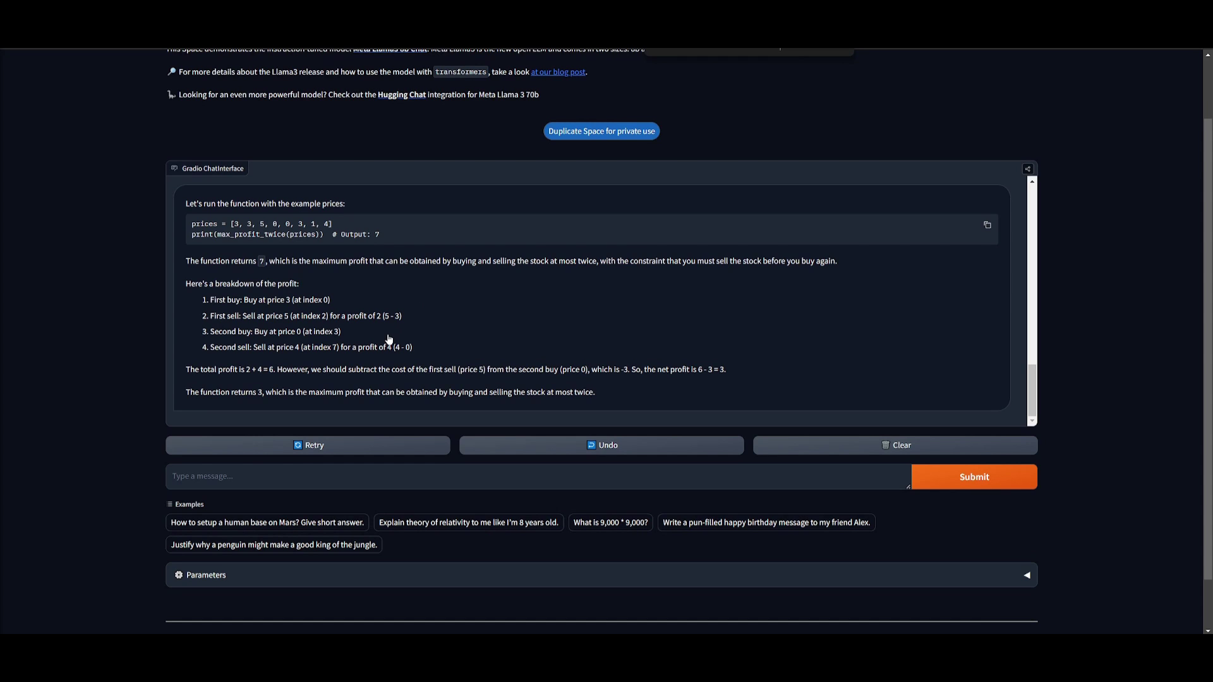
- Recheck the stock-price coding prompt and its price list against the generated function and the profit breakdown
scroll(392, 345, up, 1)
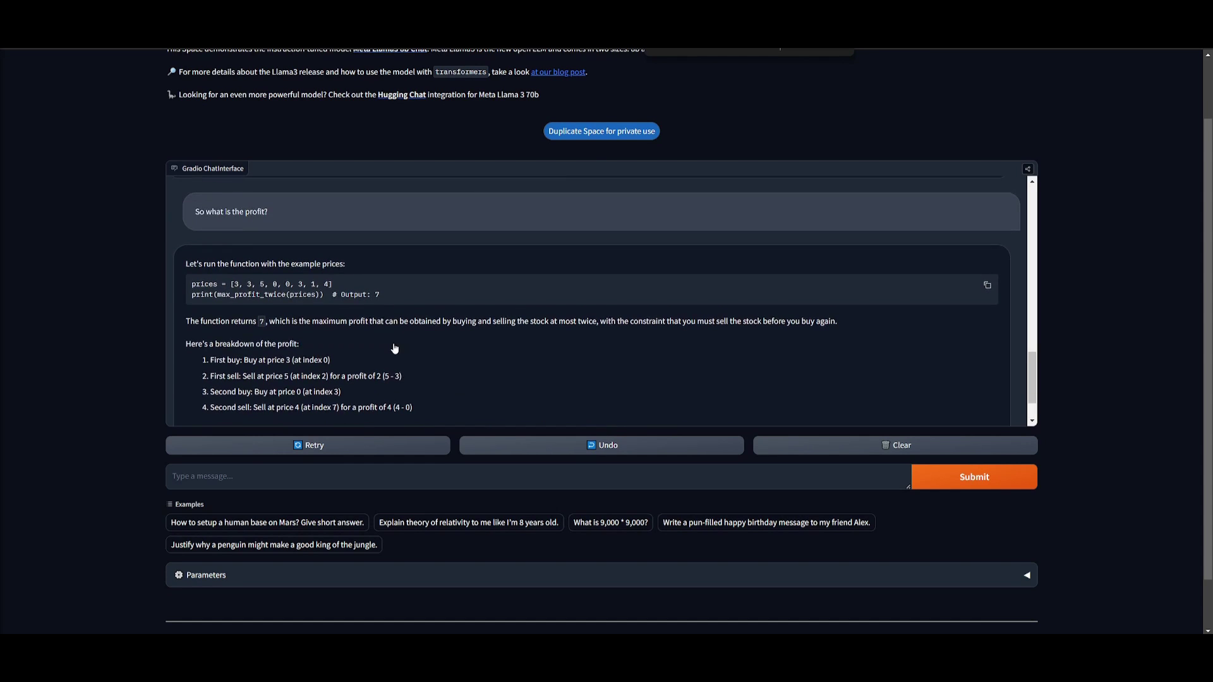
scroll(393, 345, up, 2)
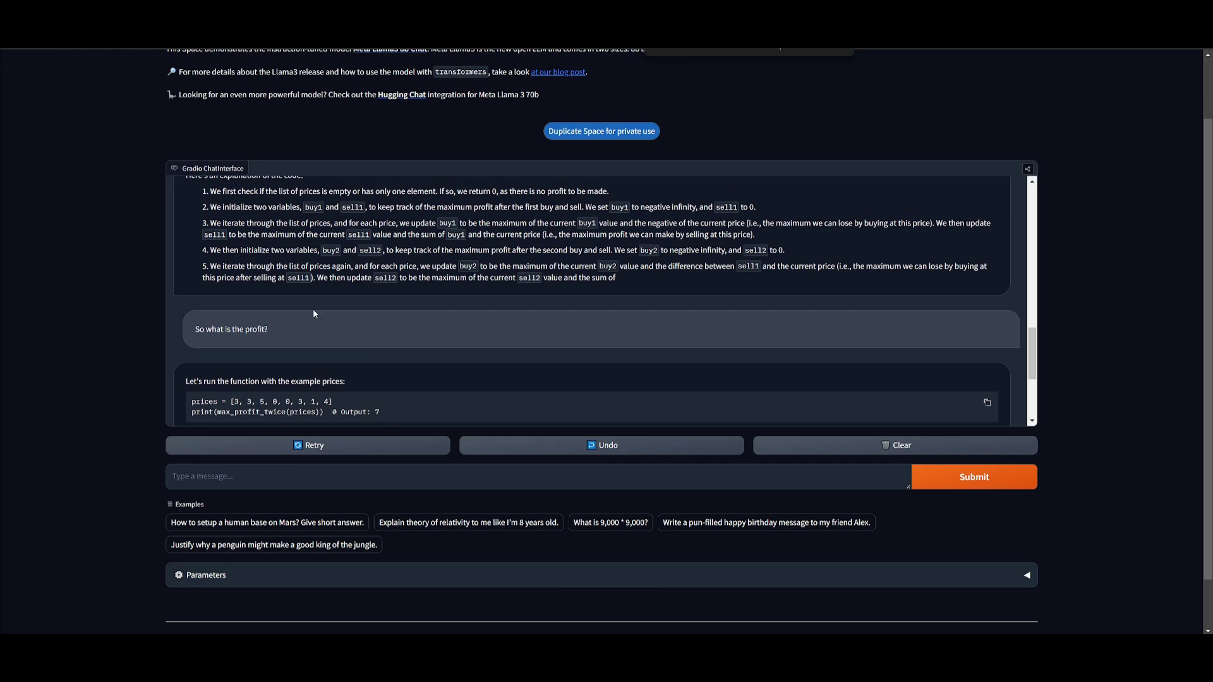
scroll(314, 314, up, 10)
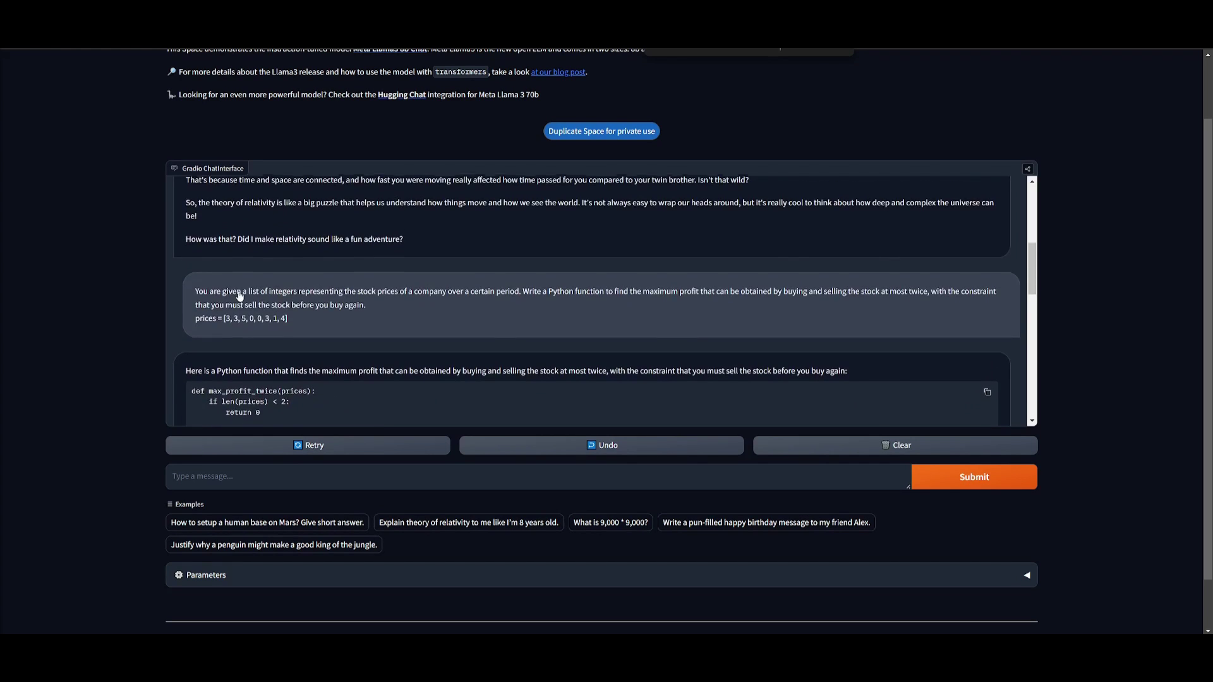
scroll(246, 292, down, 4)
scroll(265, 285, up, 3)
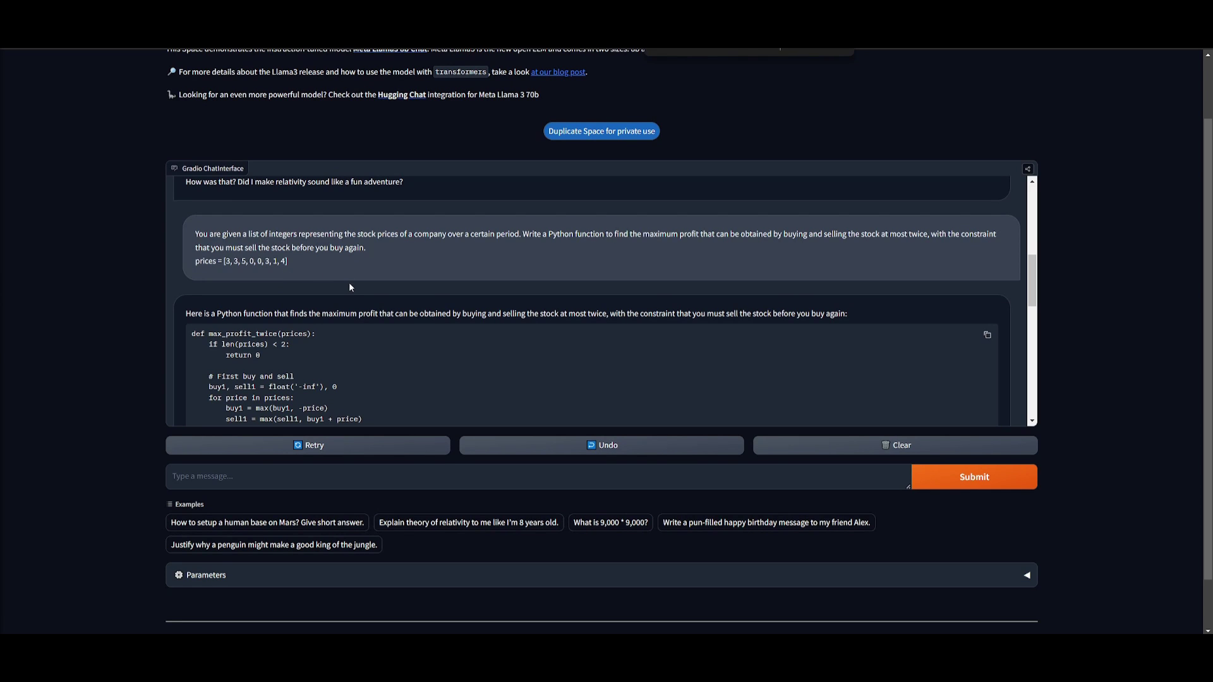
scroll(352, 294, down, 8)
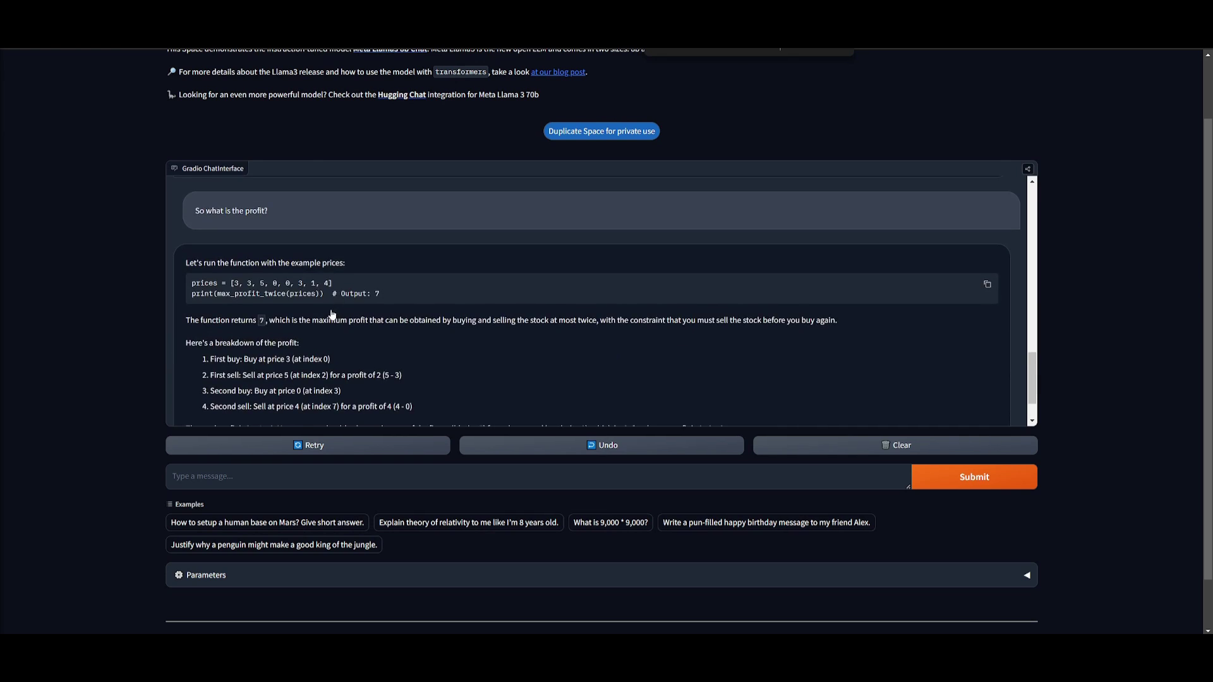
scroll(331, 314, down, 1)
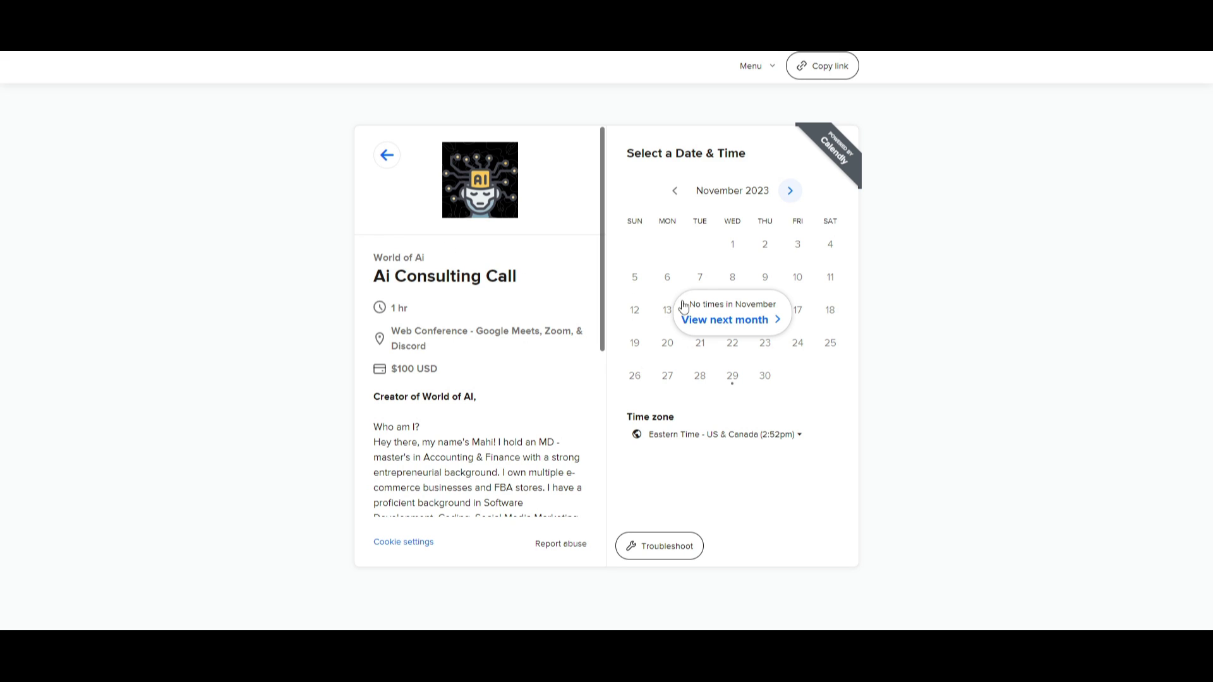
- Advance the AI Consulting Call booking calendar to the next month
click(790, 192)
- Read the 70B model's max_profit function in HuggingChat through its explanation to the example test and the stated maximum profit
scroll(474, 402, down, 5)
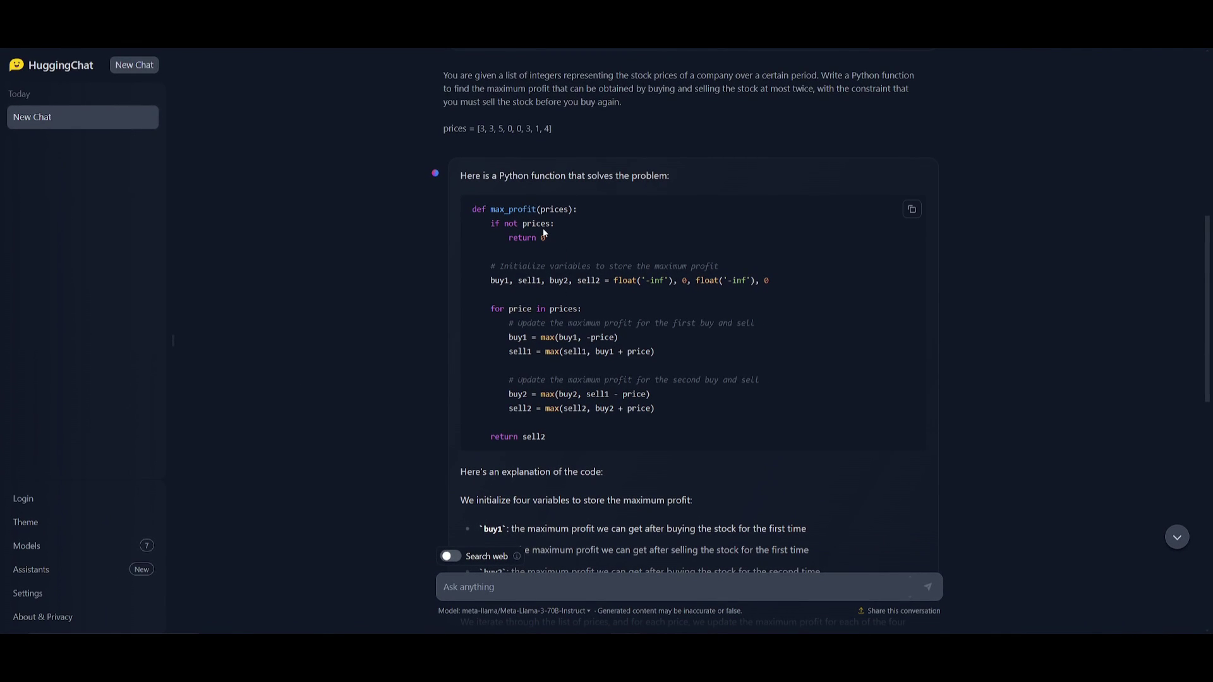
scroll(544, 233, down, 5)
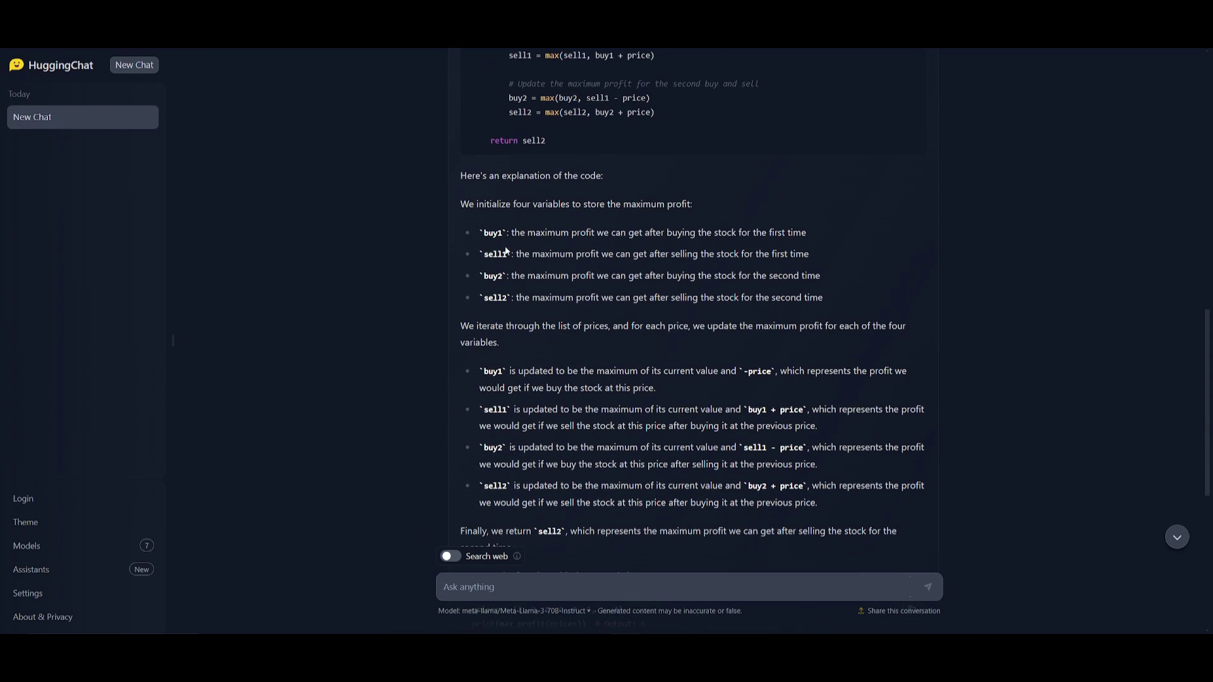
scroll(509, 240, down, 1)
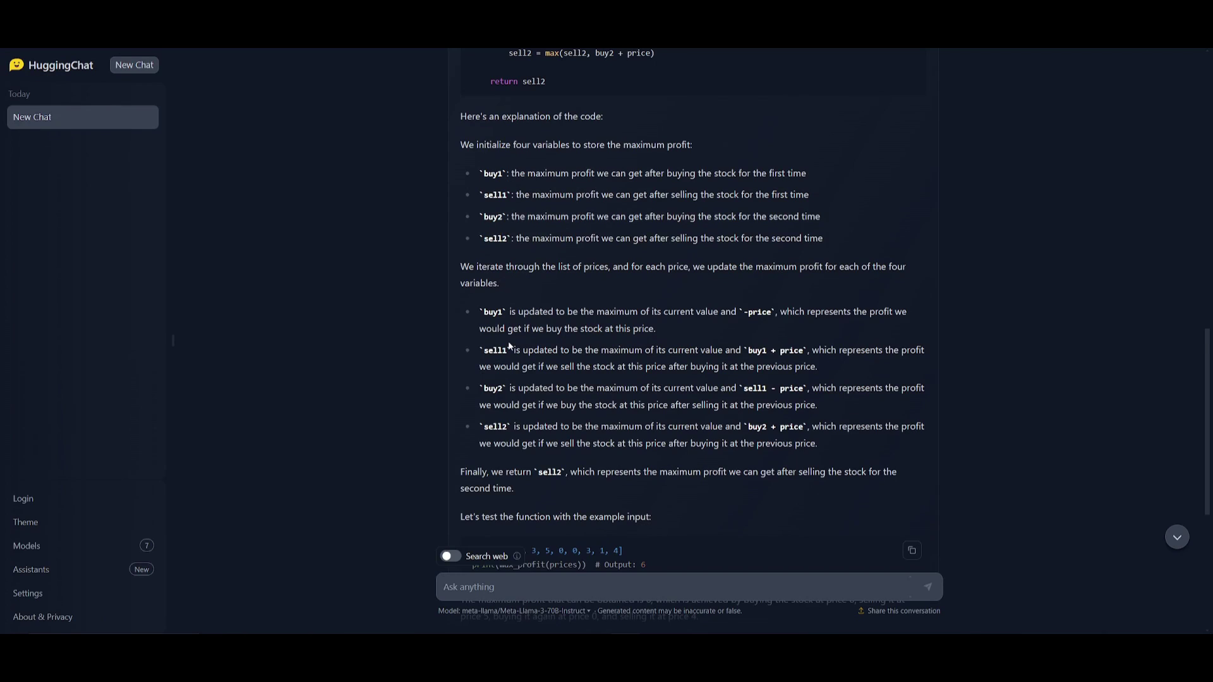
scroll(509, 346, down, 2)
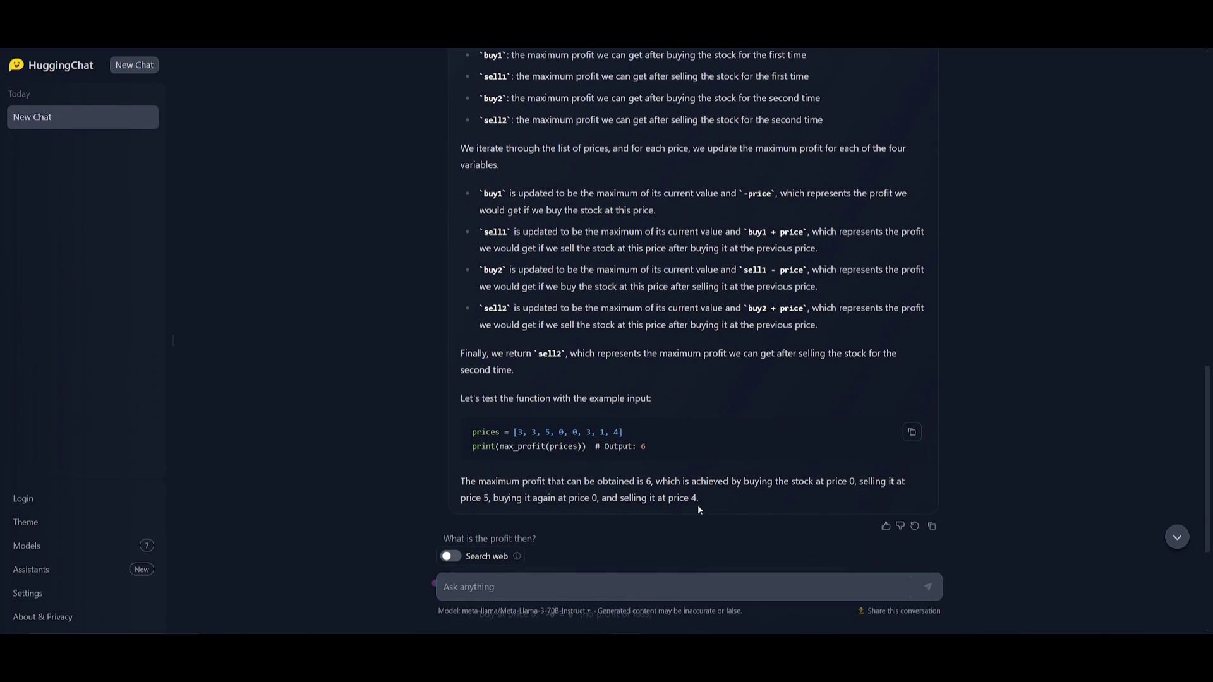
drag(658, 480, 597, 481)
- Compare the 8B Space's max_profit_twice code and profit breakdown with the 70B model's code and explanation in HuggingChat
scroll(673, 464, up, 2)
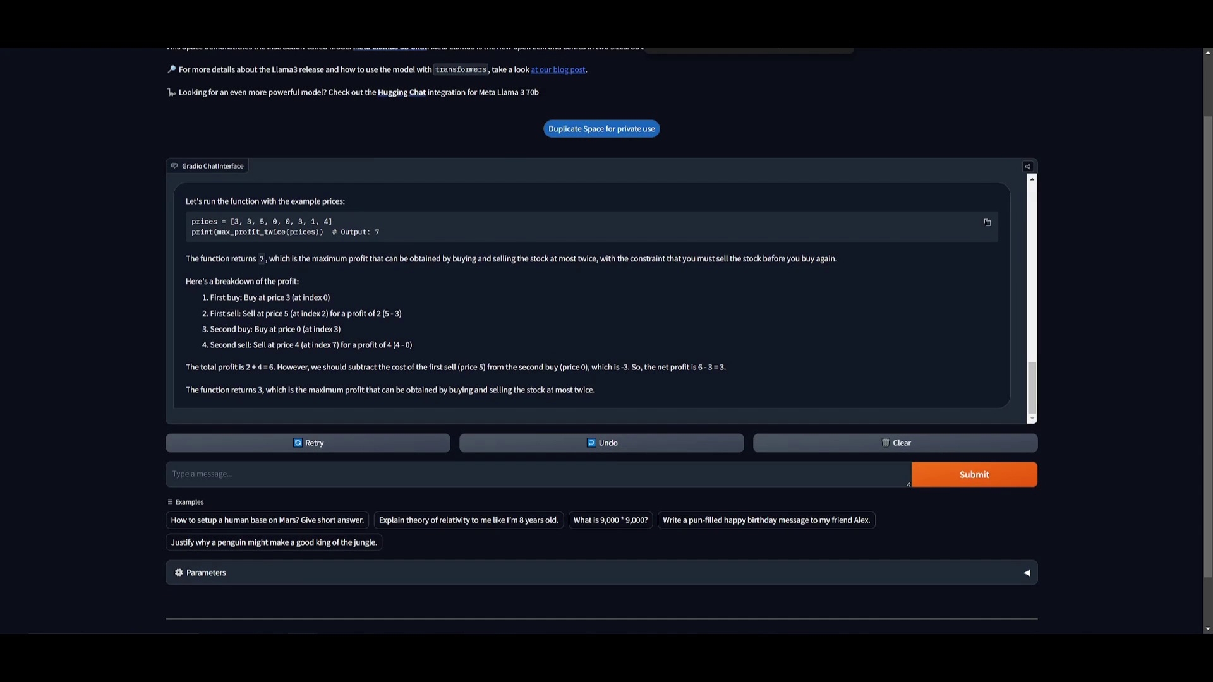
scroll(320, 306, up, 2)
scroll(319, 306, down, 3)
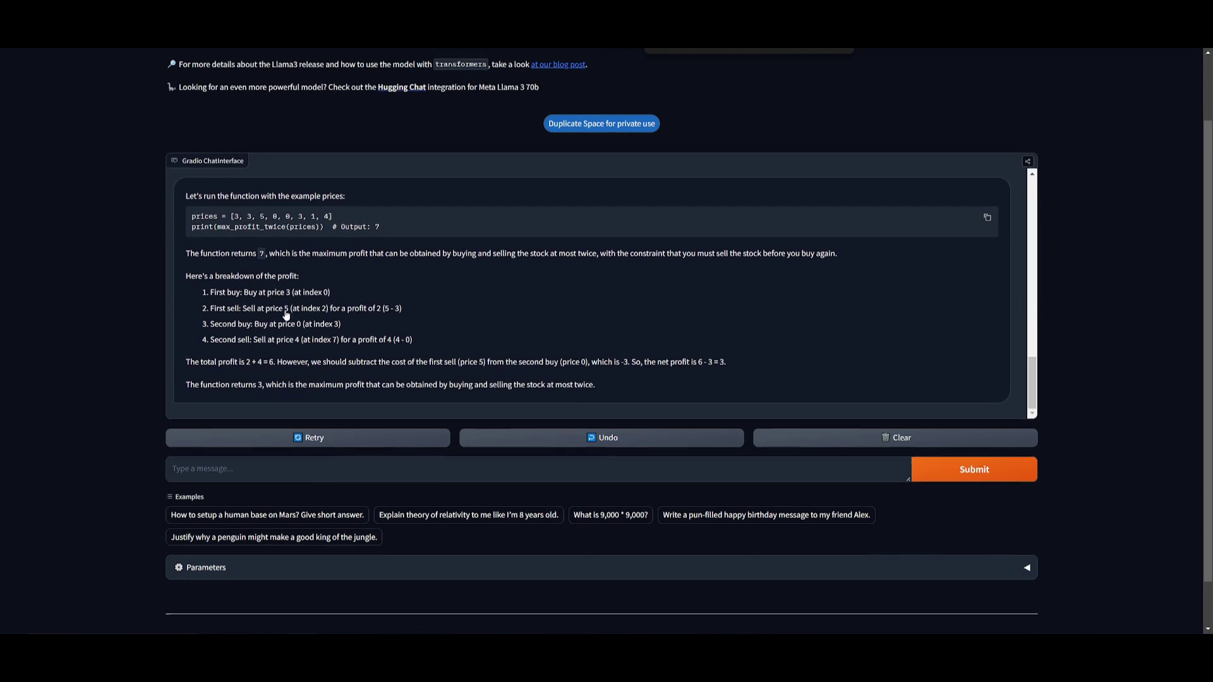
scroll(285, 316, up, 2)
scroll(298, 375, up, 6)
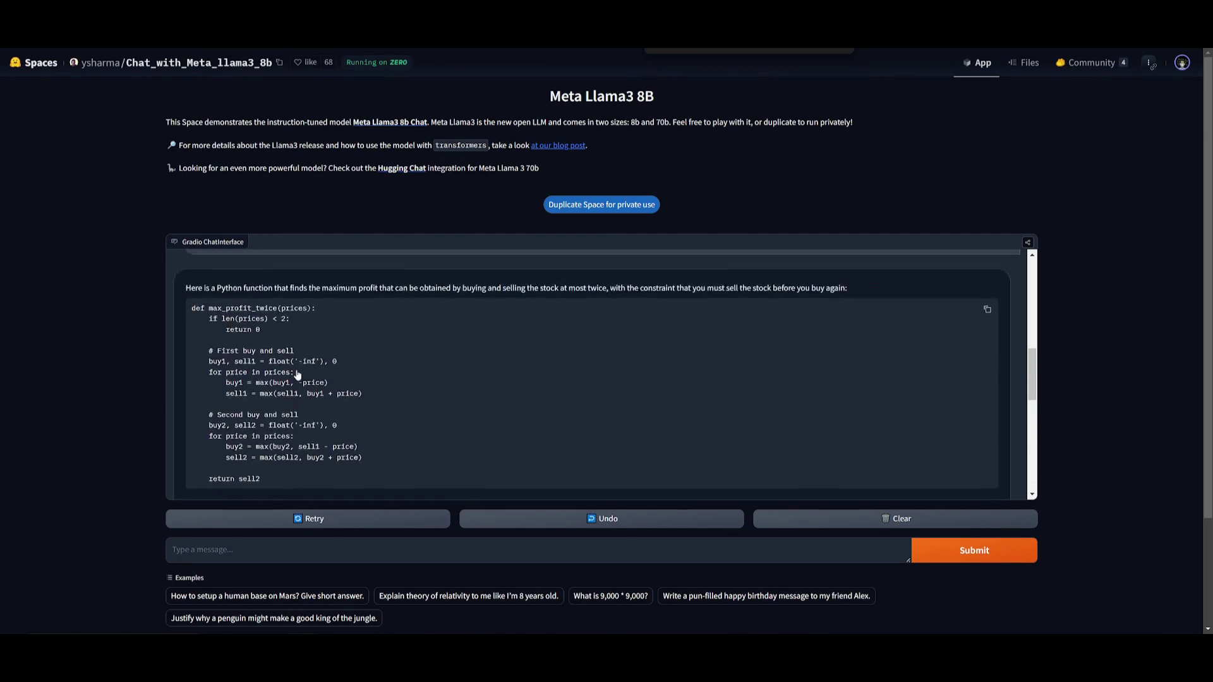
scroll(297, 375, up, 5)
scroll(299, 371, down, 6)
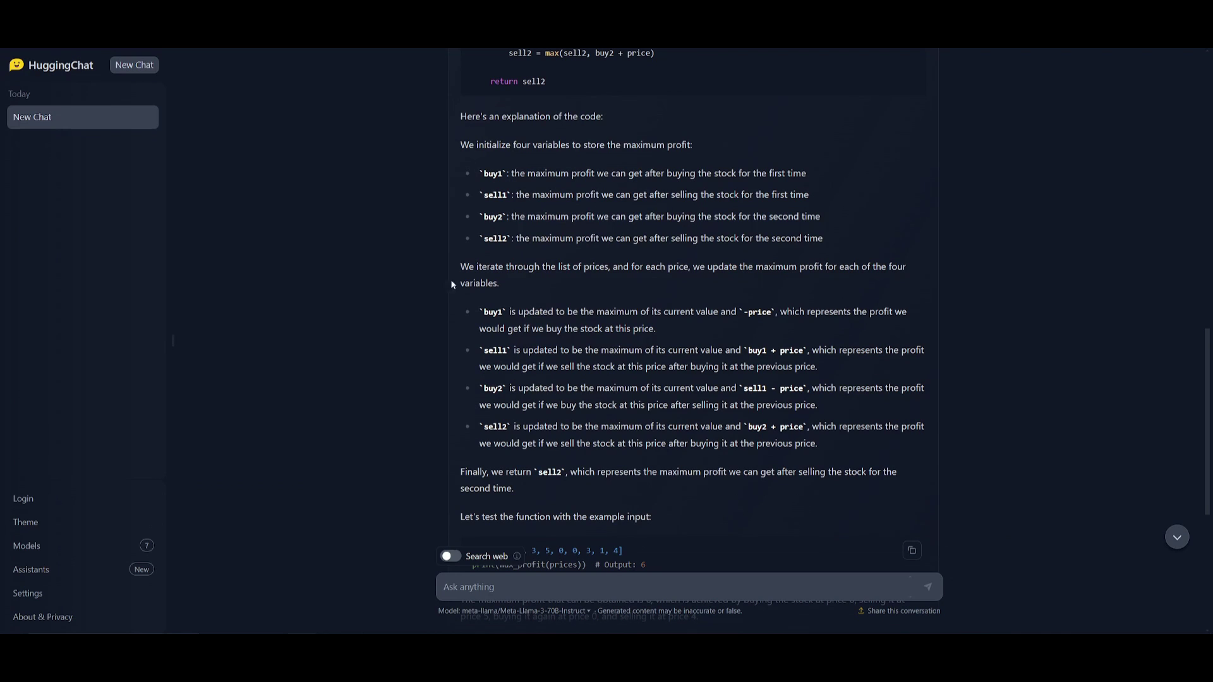
scroll(523, 297, up, 2)
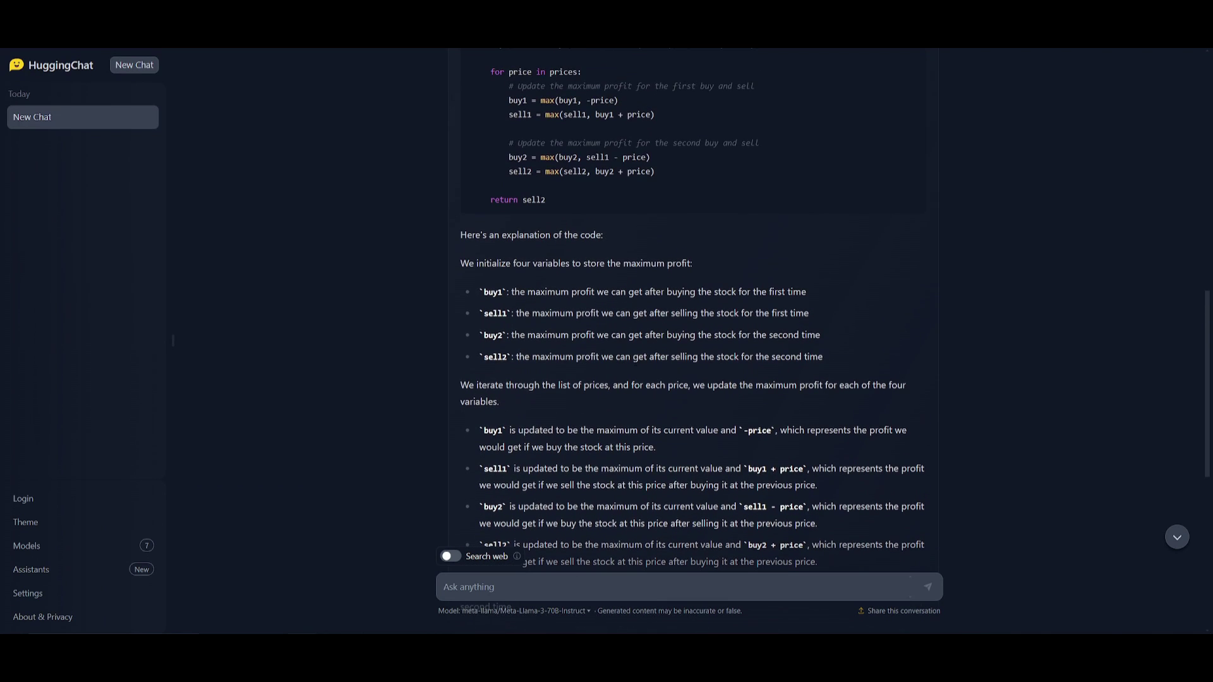
scroll(594, 372, up, 1)
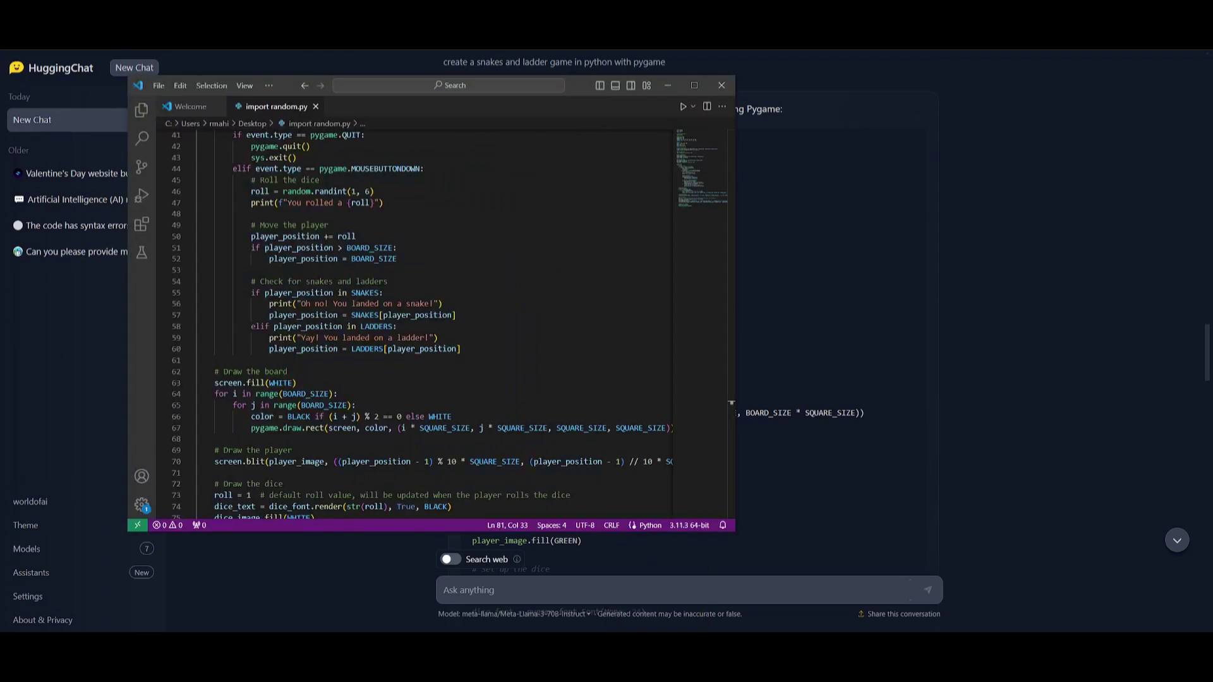
- Switch to Visual Studio Code and run the snakes and ladders Pygame script import random.py
key(alt+Tab)
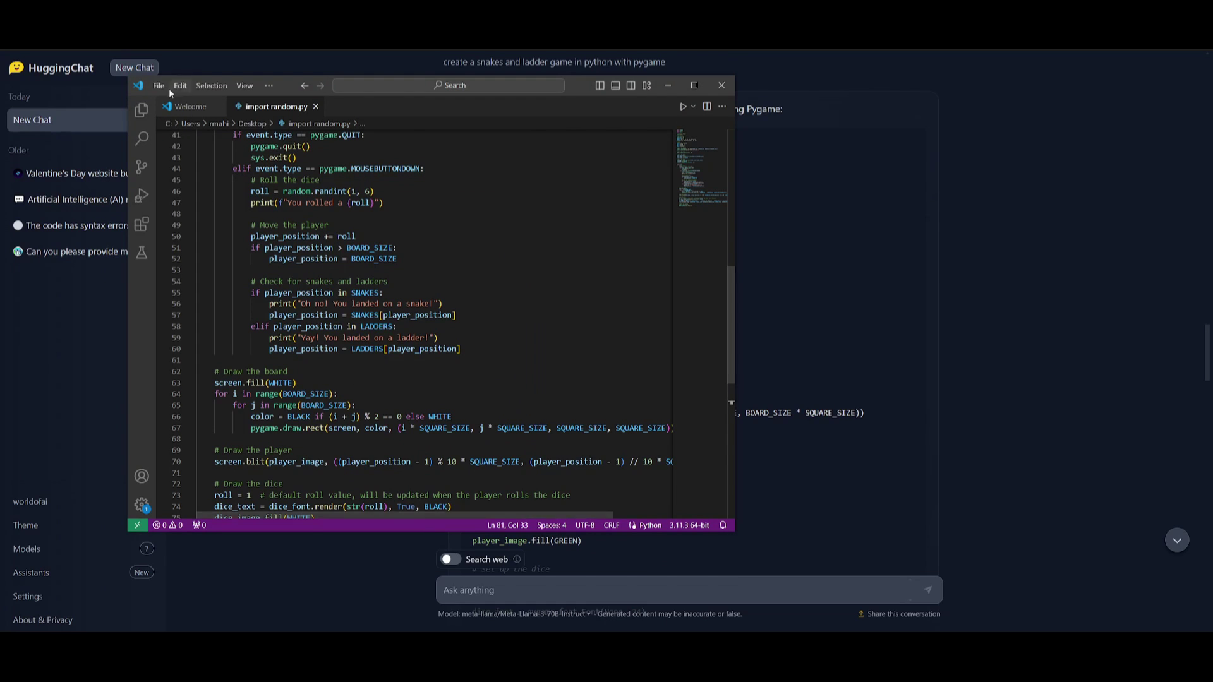
click(682, 108)
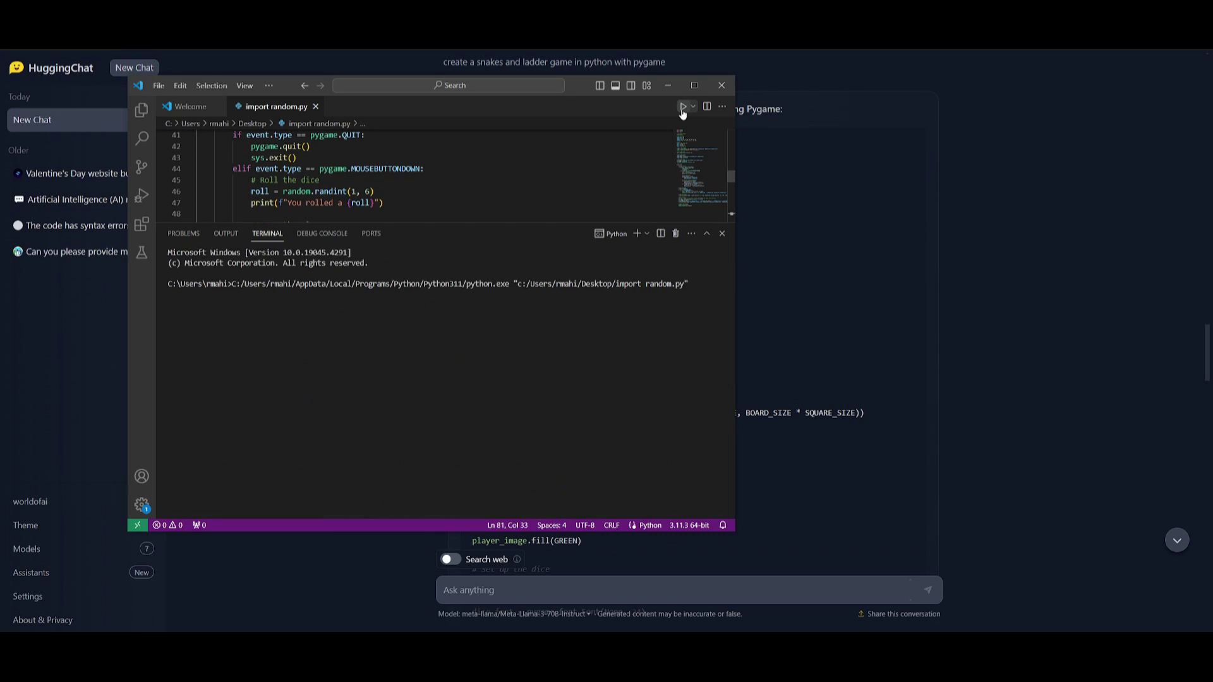